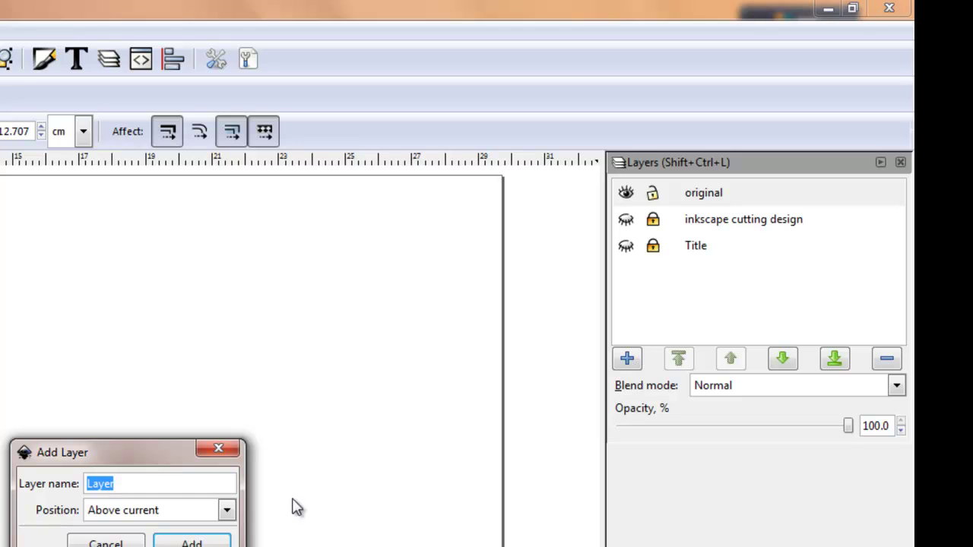
# Add a new layer named "copy" above the current layer.
pyautogui.write('copy')
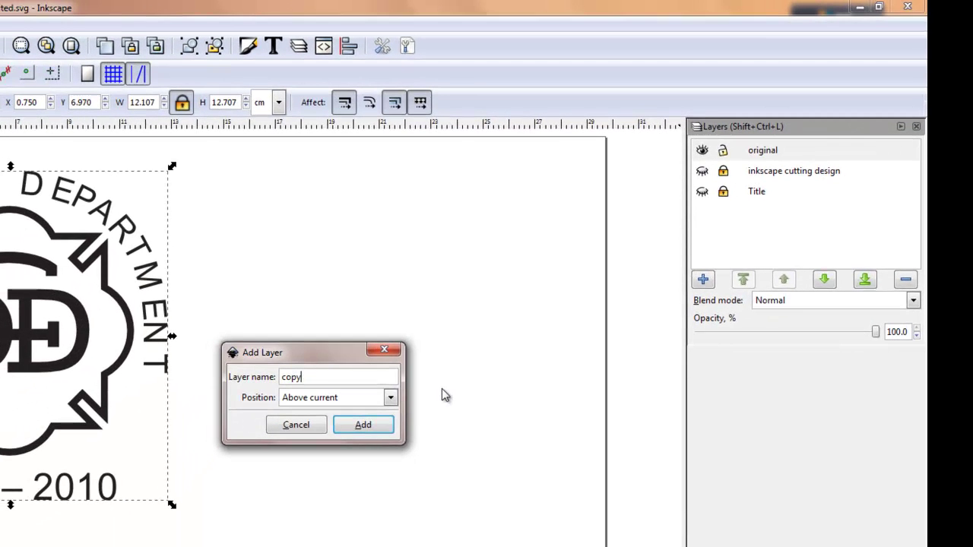
pyautogui.press('Return')
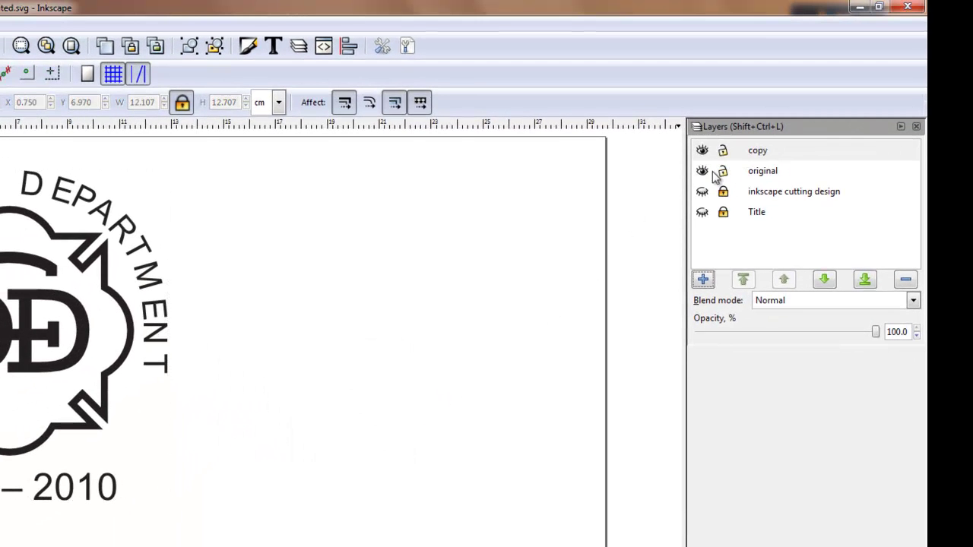
# Duplicate the grouped logo on the "original" layer and move the duplicate up to the "copy" layer.
pyautogui.click(749, 175)
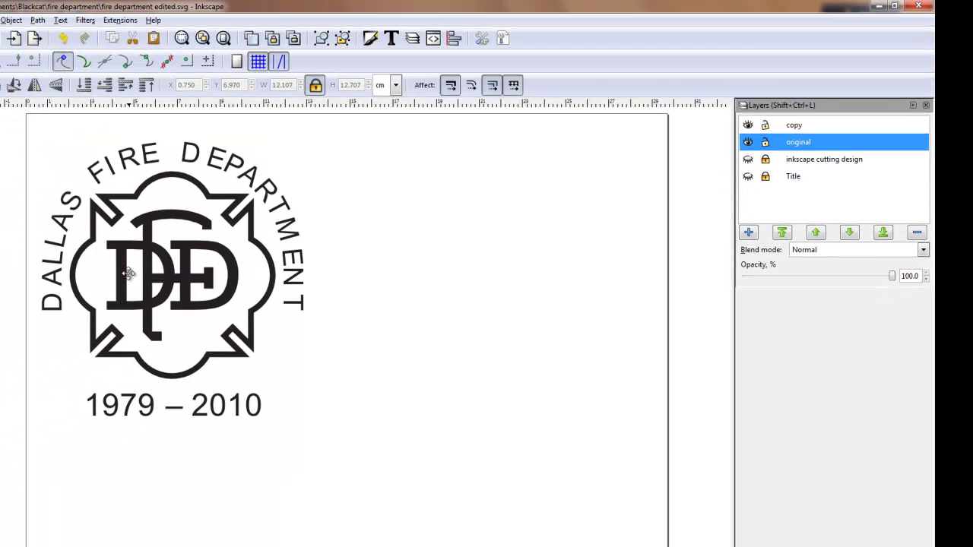
pyautogui.click(183, 256)
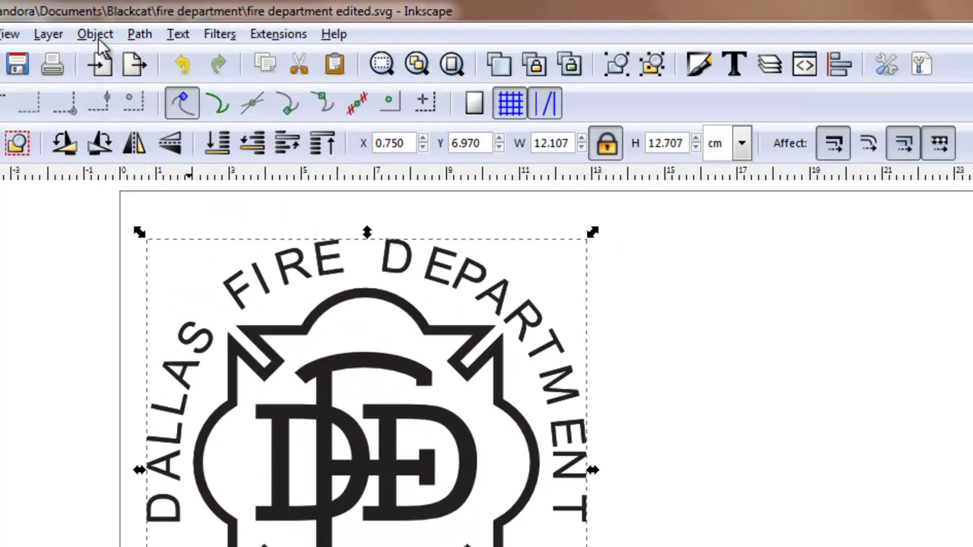
pyautogui.click(56, 20)
pyautogui.moveTo(80, 33)
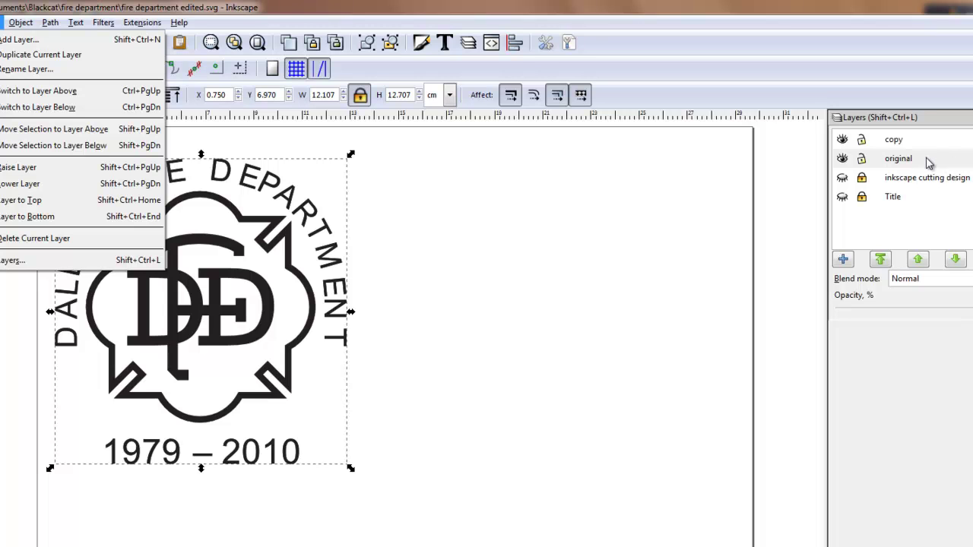
pyautogui.click(55, 130)
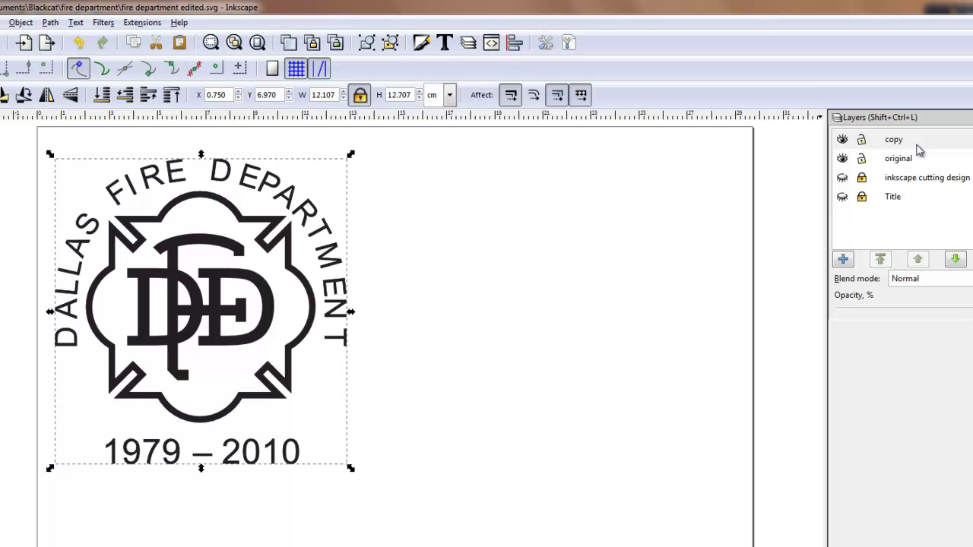
# Check the "copy" and "original" layers by toggling their visibility, leaving both shown, and lock the "original" layer.
pyautogui.click(842, 142)
pyautogui.click(842, 140)
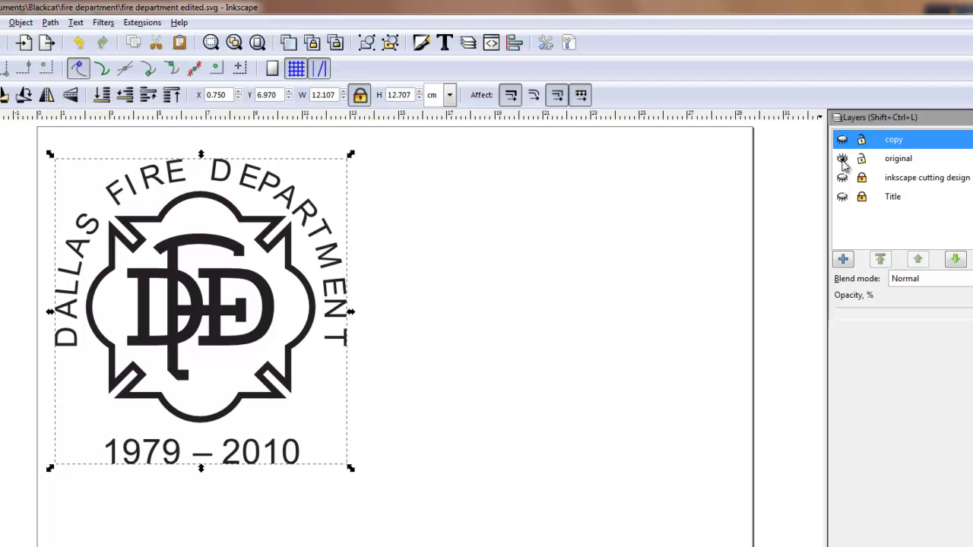
pyautogui.click(842, 158)
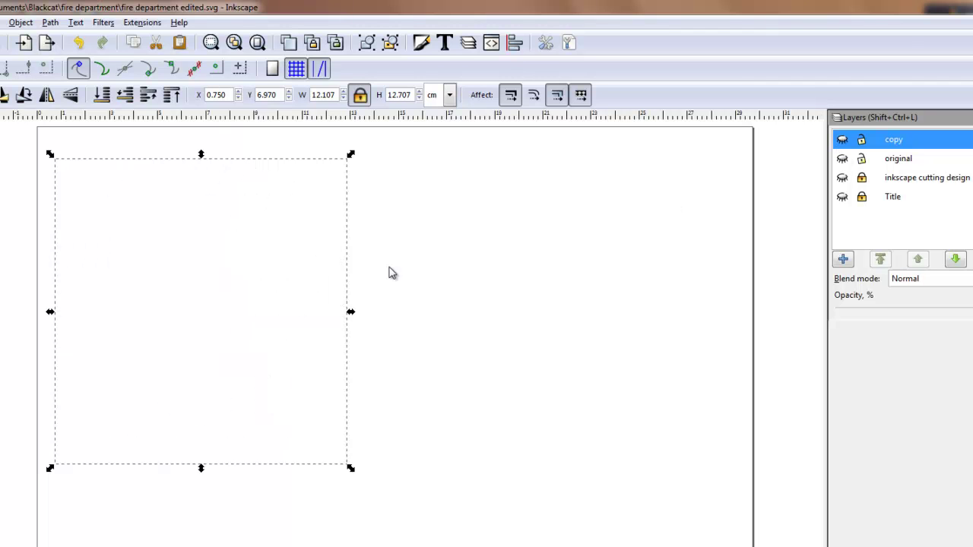
pyautogui.click(842, 139)
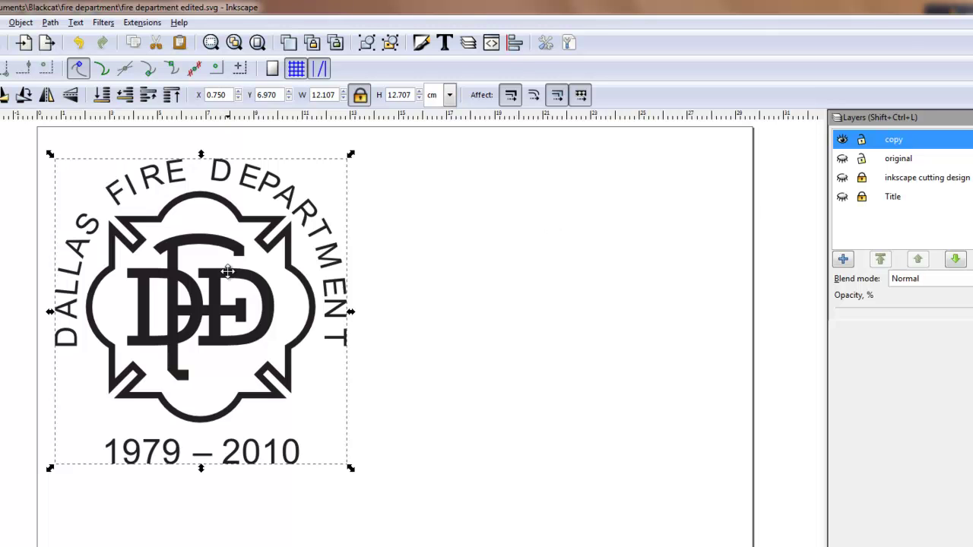
pyautogui.click(863, 159)
pyautogui.click(841, 159)
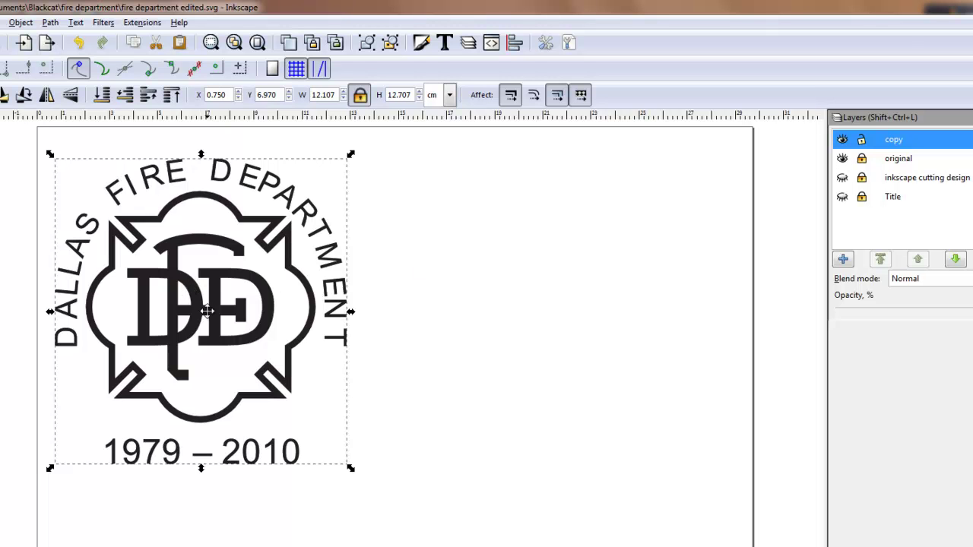
# Move the duplicated logo to the empty area right of the original and save the document.
pyautogui.moveTo(187, 303); pyautogui.dragTo(558, 291)
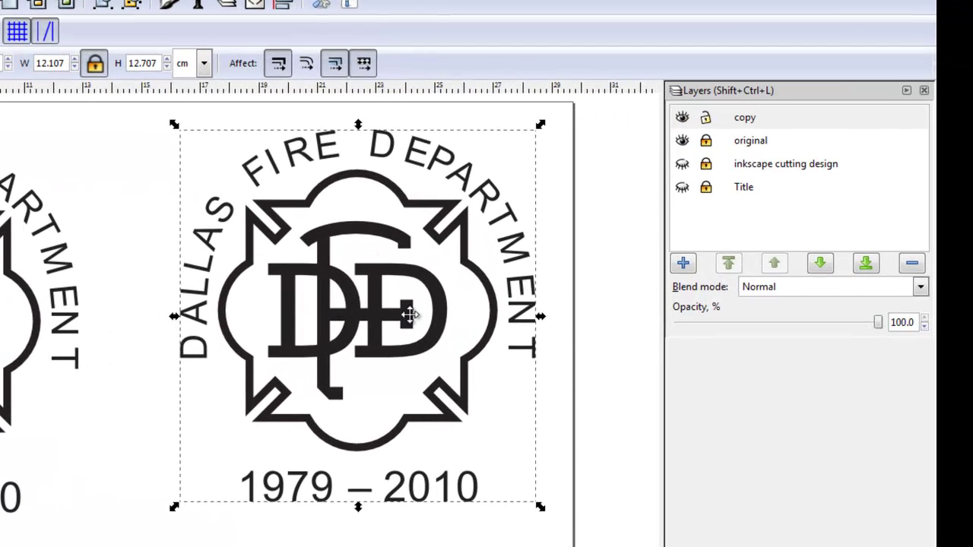
pyautogui.click(705, 164)
pyautogui.click(706, 165)
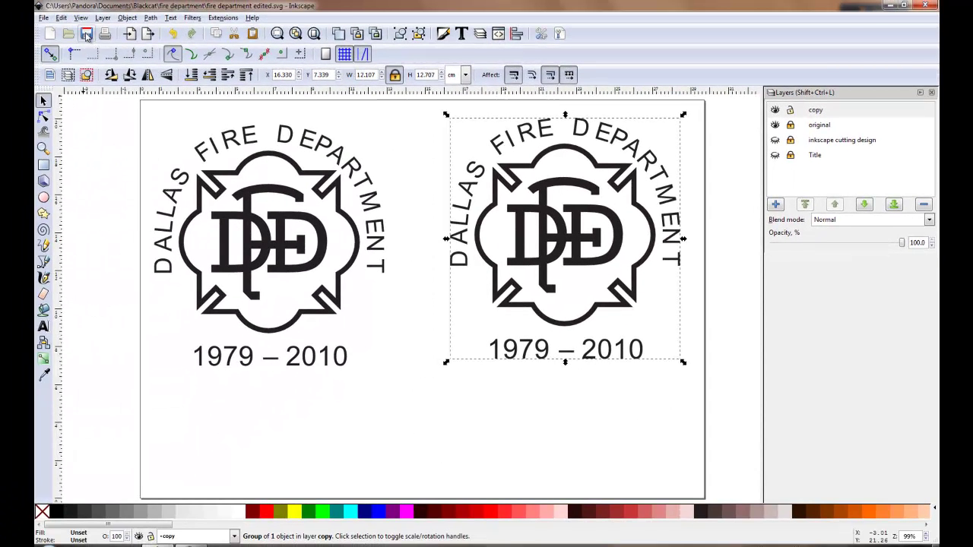
pyautogui.click(87, 35)
pyautogui.click(424, 432)
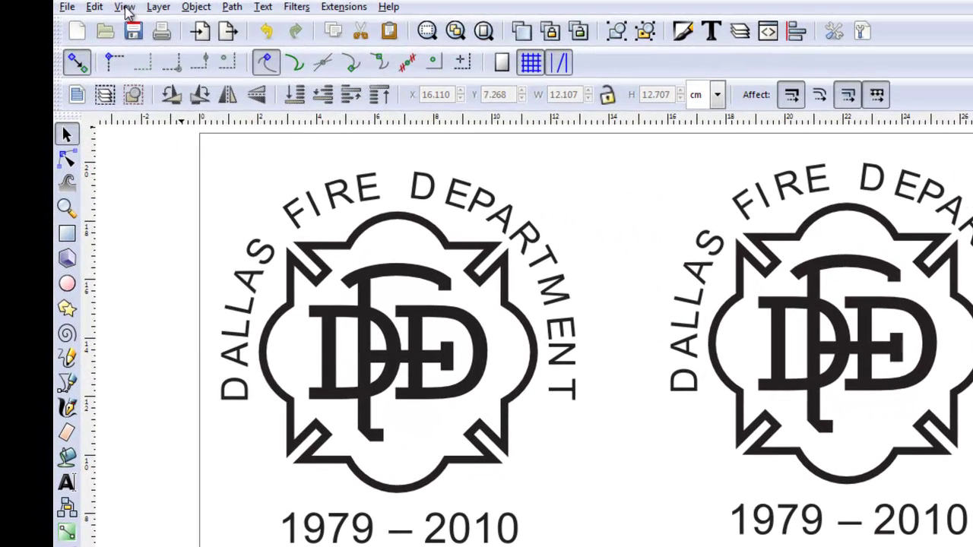
# Examine both logos in Outline display mode, and return the display to Normal.
pyautogui.click(81, 17)
pyautogui.moveTo(141, 42)
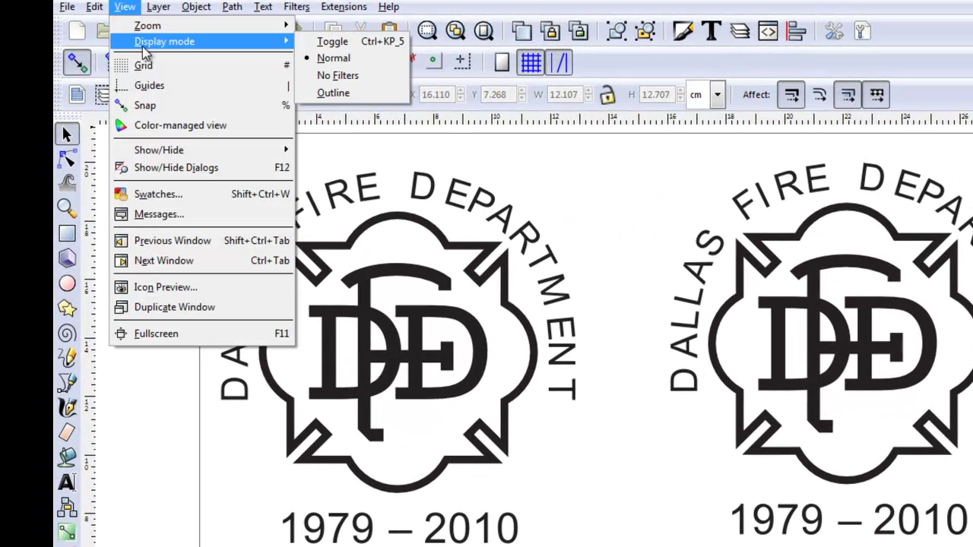
pyautogui.click(342, 93)
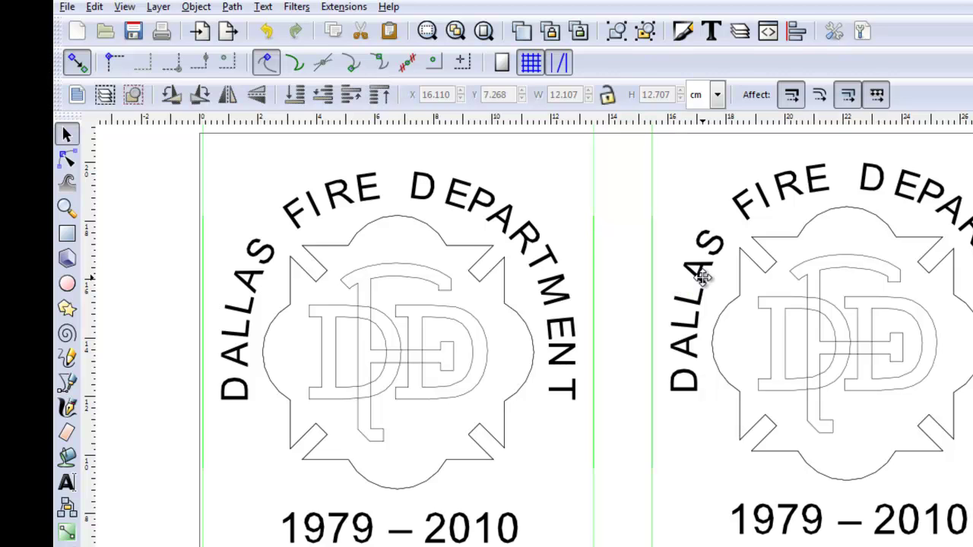
pyautogui.click(125, 8)
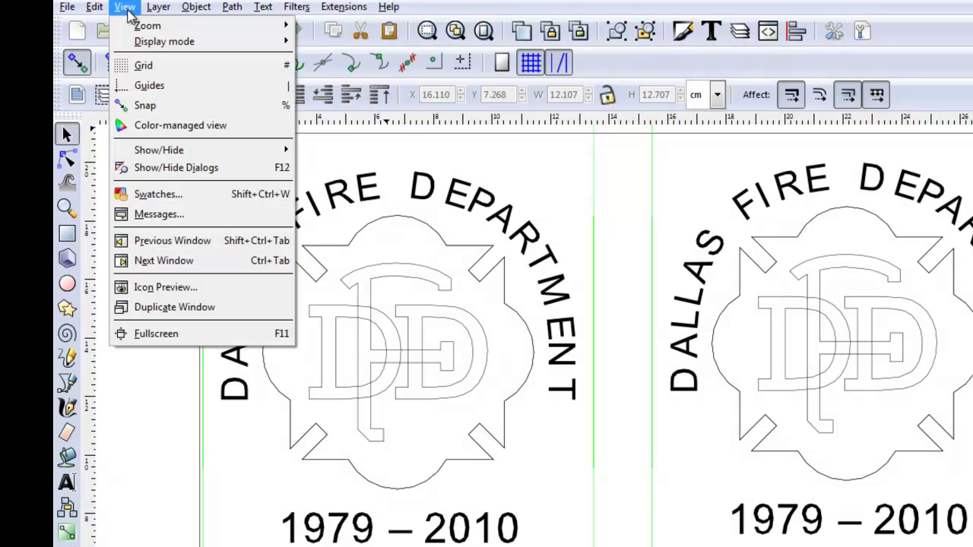
pyautogui.moveTo(146, 42)
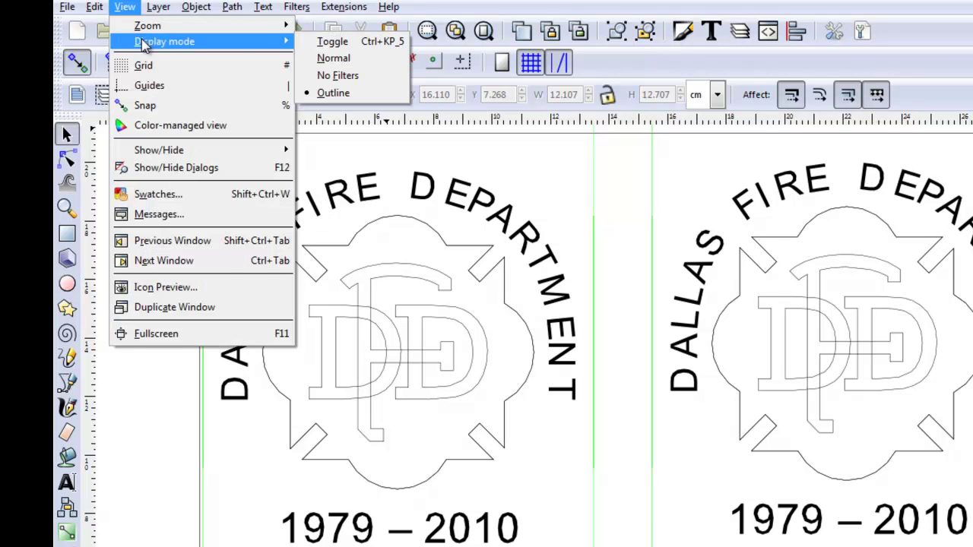
pyautogui.click(328, 60)
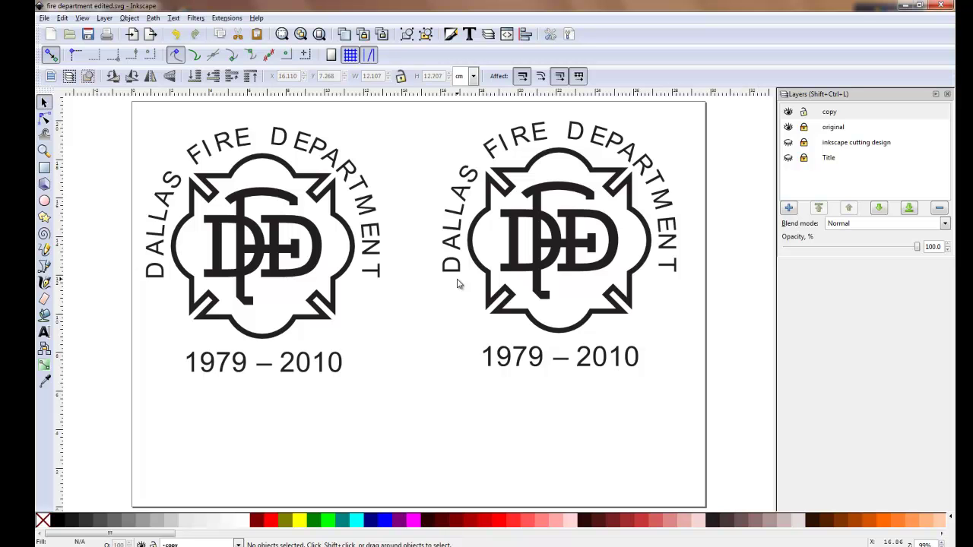
# Ungroup the copied logo twice to separate it into individual objects, and clear the selection.
pyautogui.click(471, 257)
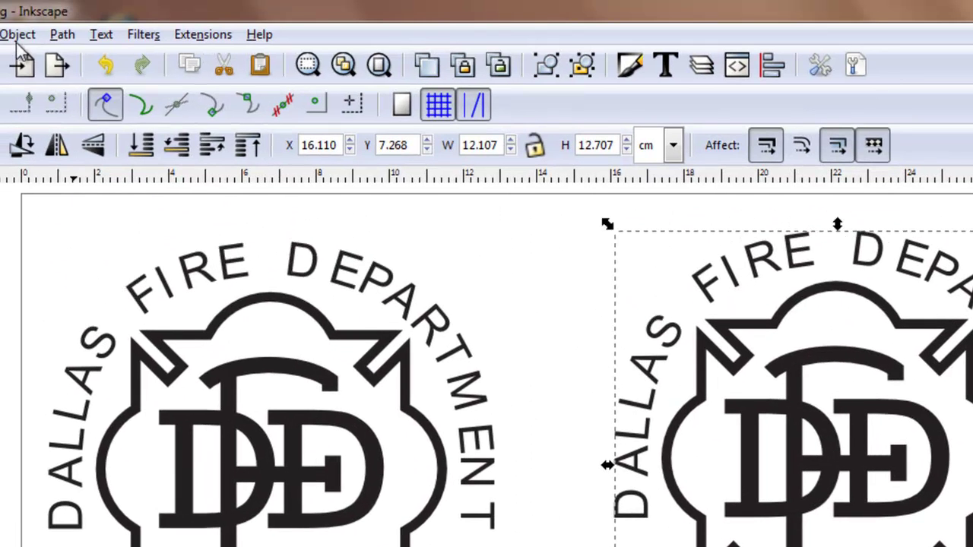
pyautogui.click(0, 0)
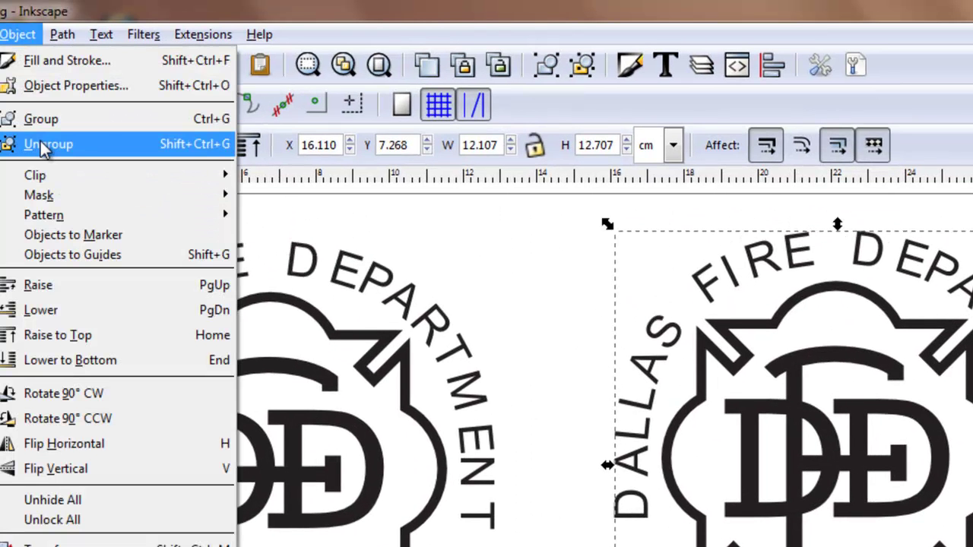
pyautogui.click(105, 142)
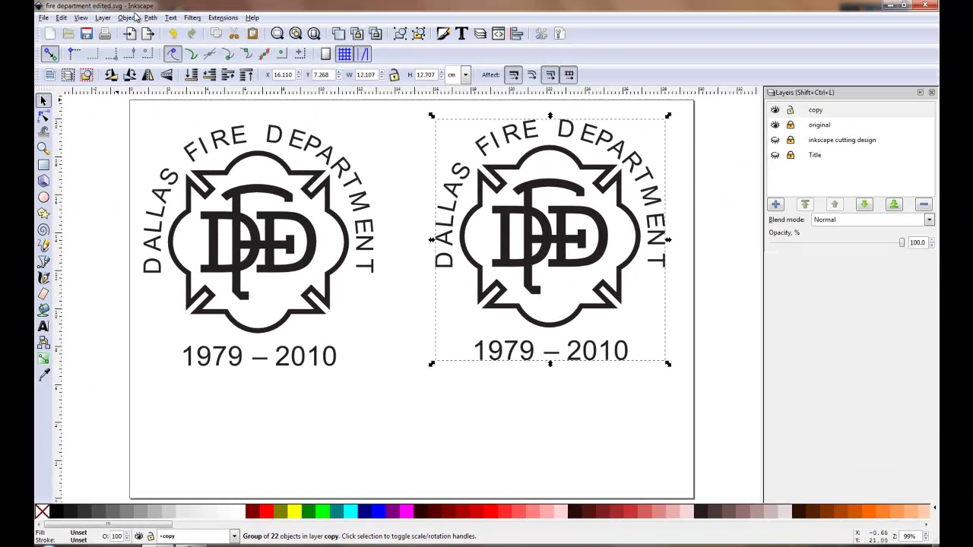
pyautogui.click(128, 17)
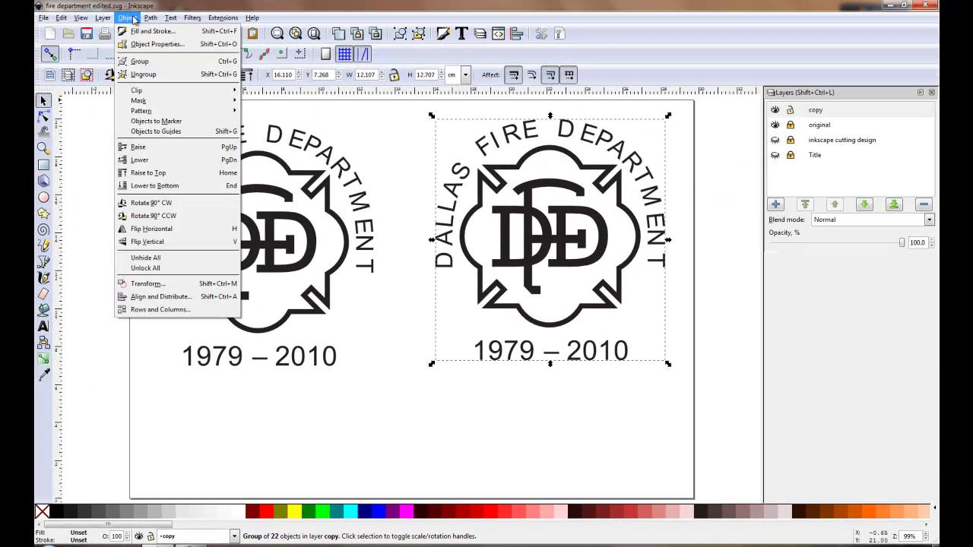
pyautogui.click(143, 74)
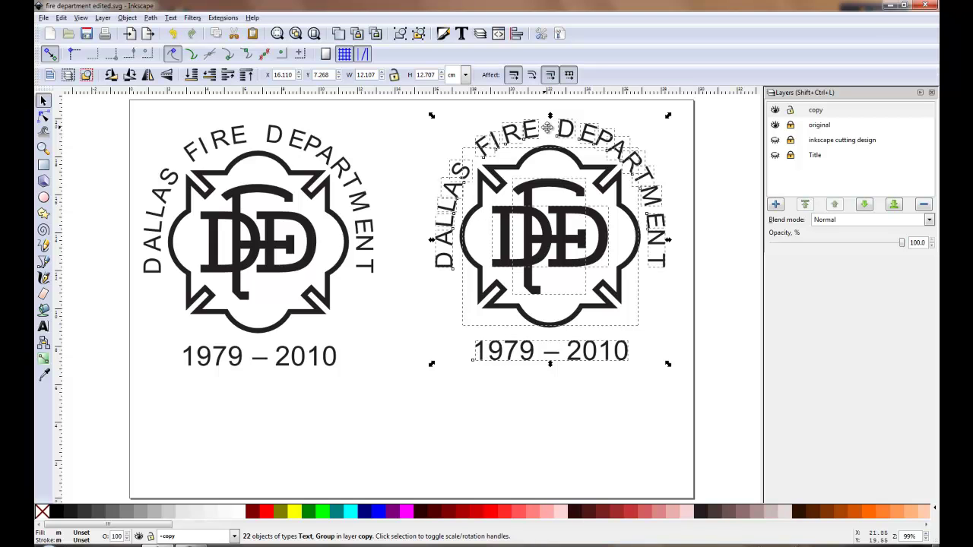
pyautogui.click(450, 403)
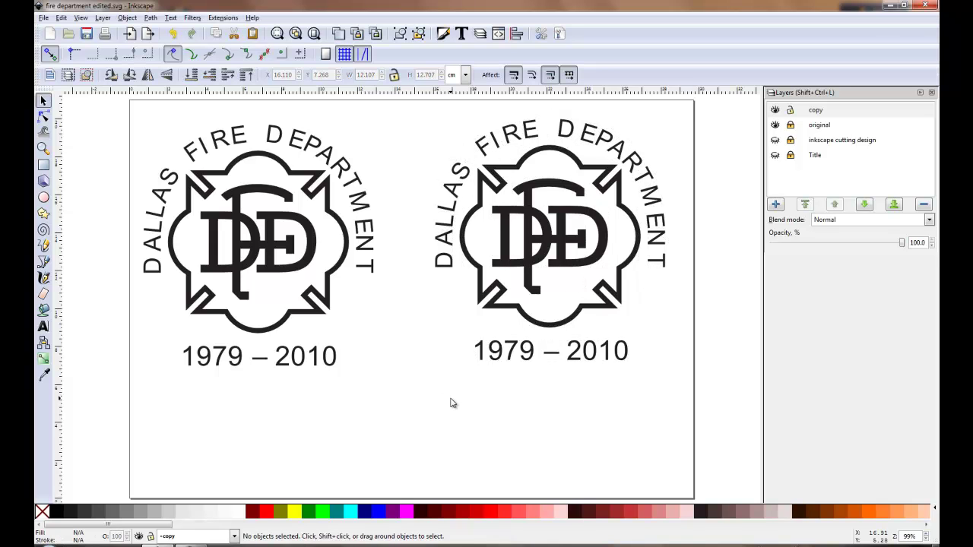
# Give the copied logo's "1979 – 2010" text no fill and a black stroke.
pyautogui.click(499, 351)
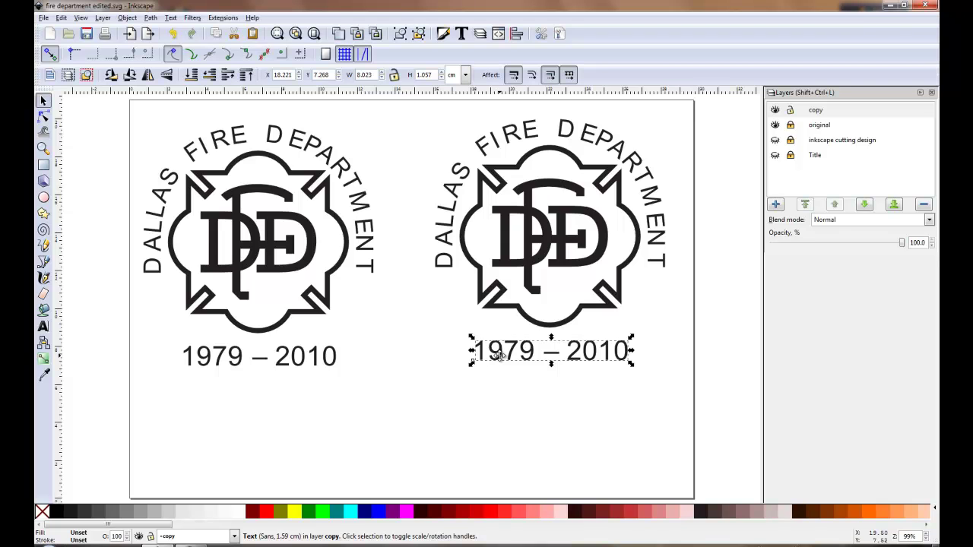
pyautogui.click(42, 512)
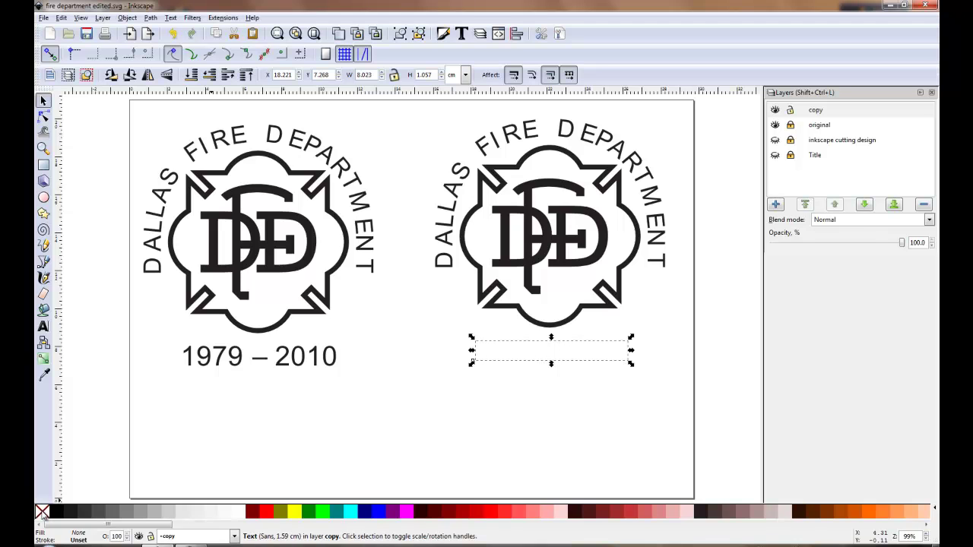
pyautogui.rightClick(56, 514)
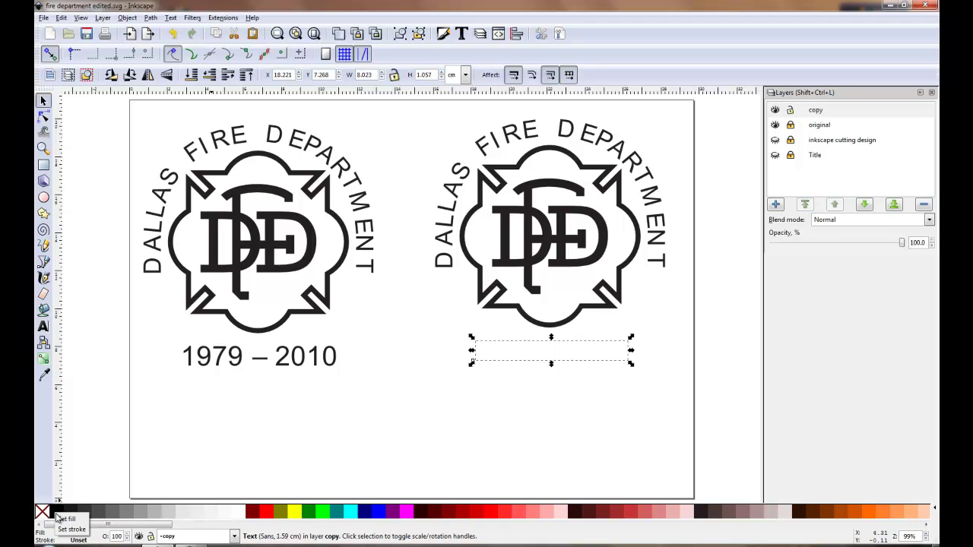
pyautogui.click(70, 529)
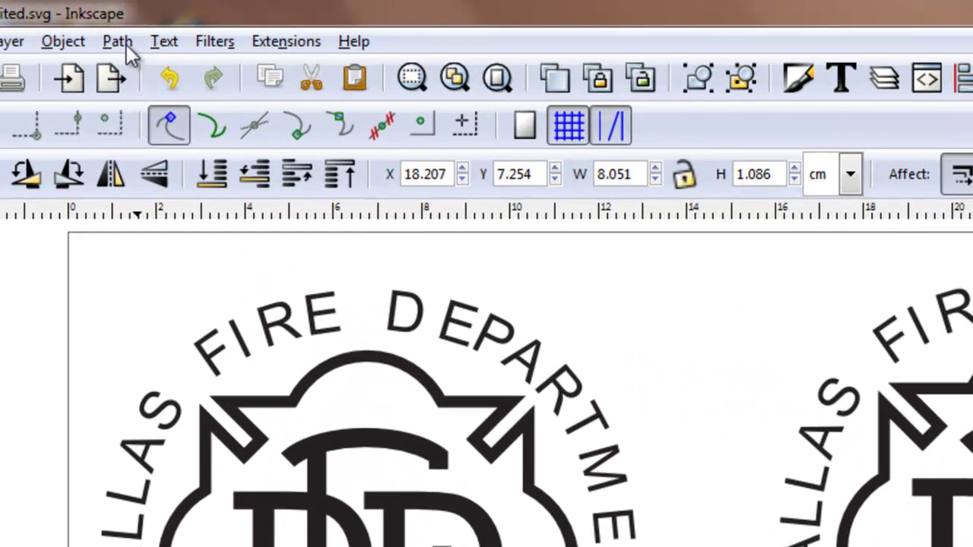
# Convert the copied logo's "1979 – 2010" text to paths with Object to Path.
pyautogui.click(126, 45)
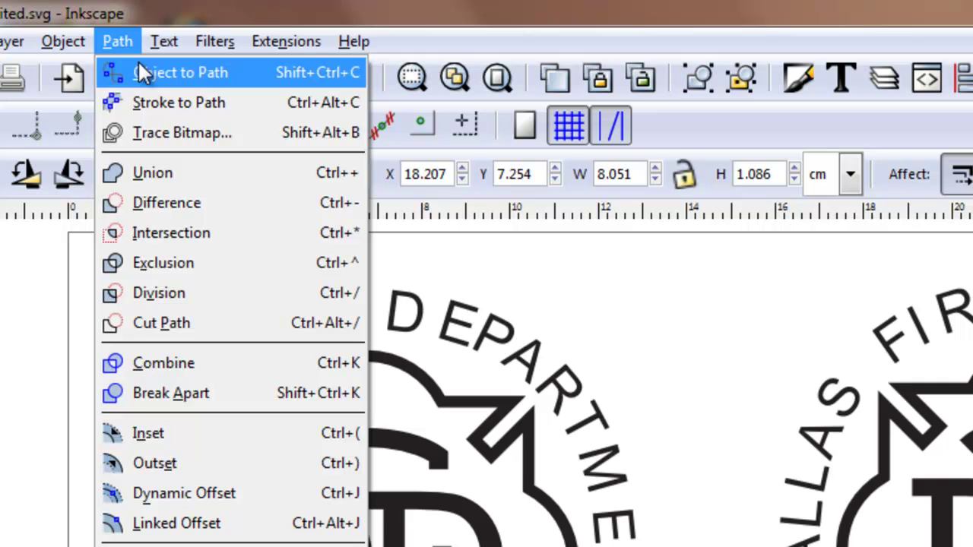
pyautogui.click(139, 61)
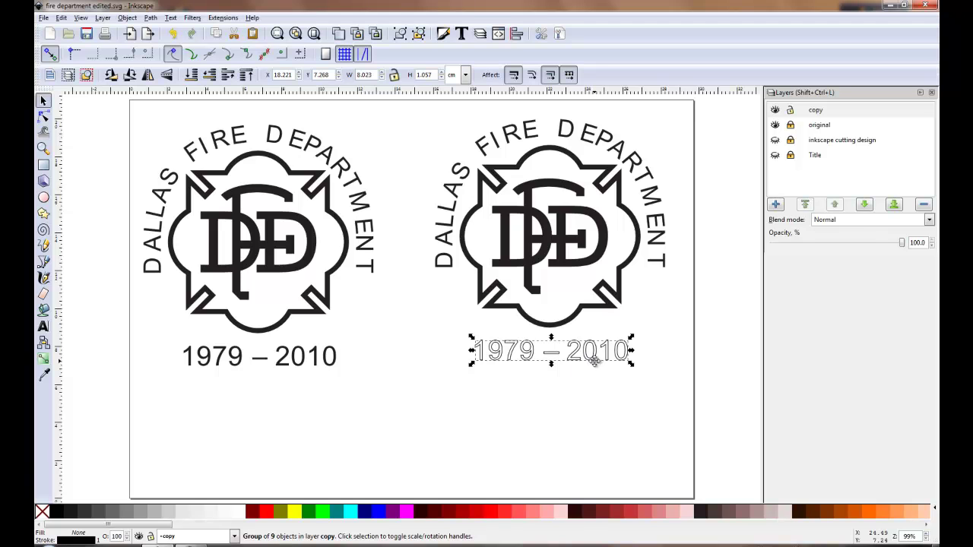
pyautogui.click(584, 389)
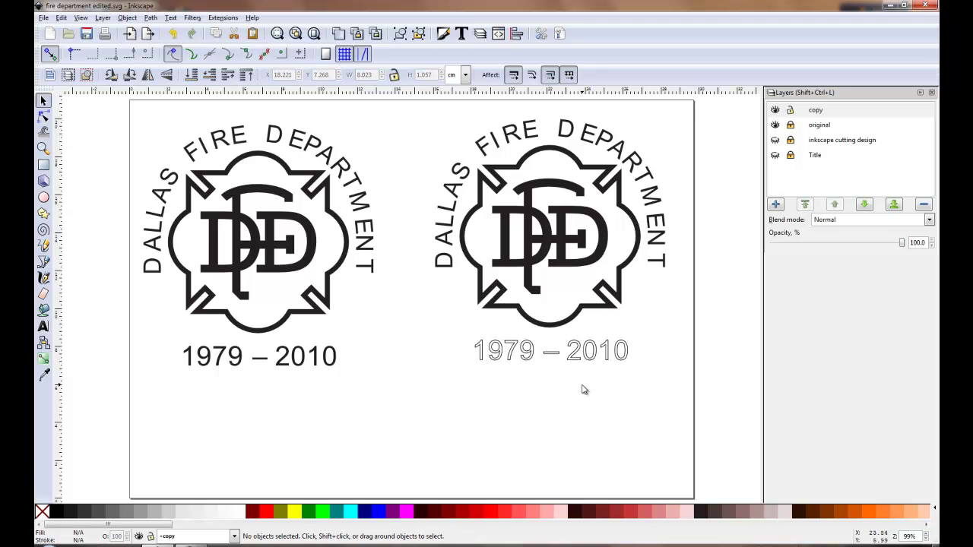
pyautogui.click(533, 348)
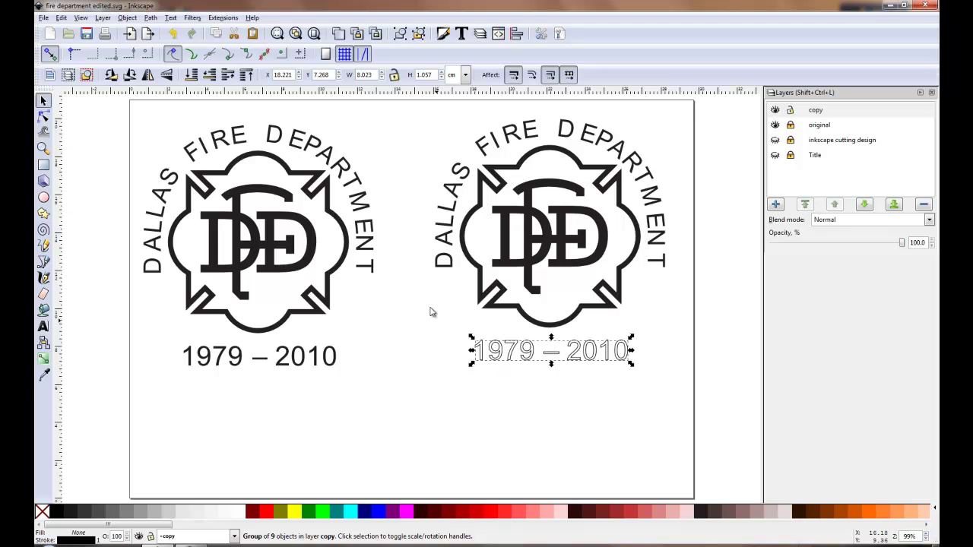
# Convert every letter of the copied logo's curved "DALLAS FIRE DEPARTMENT" lettering to paths with Object to Path.
pyautogui.click(441, 260)
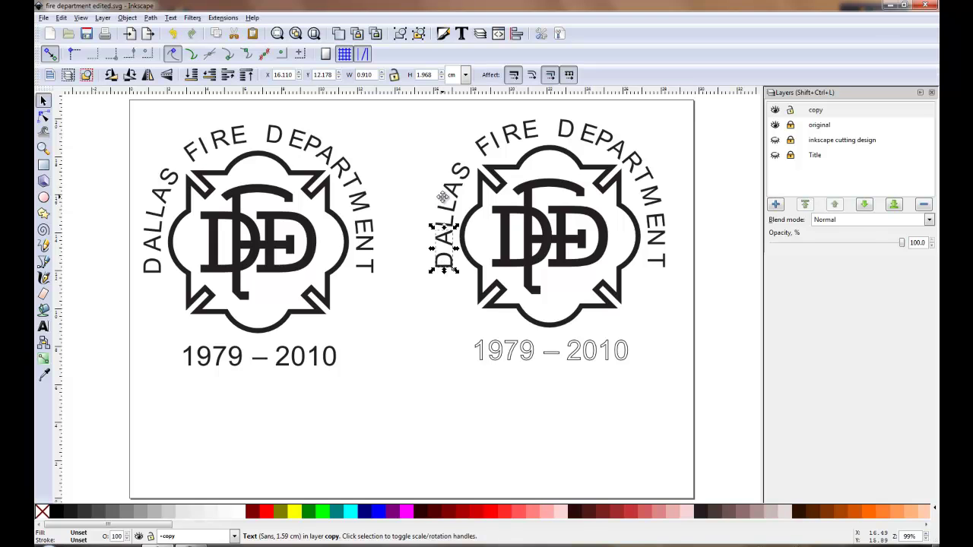
pyautogui.click(456, 168)
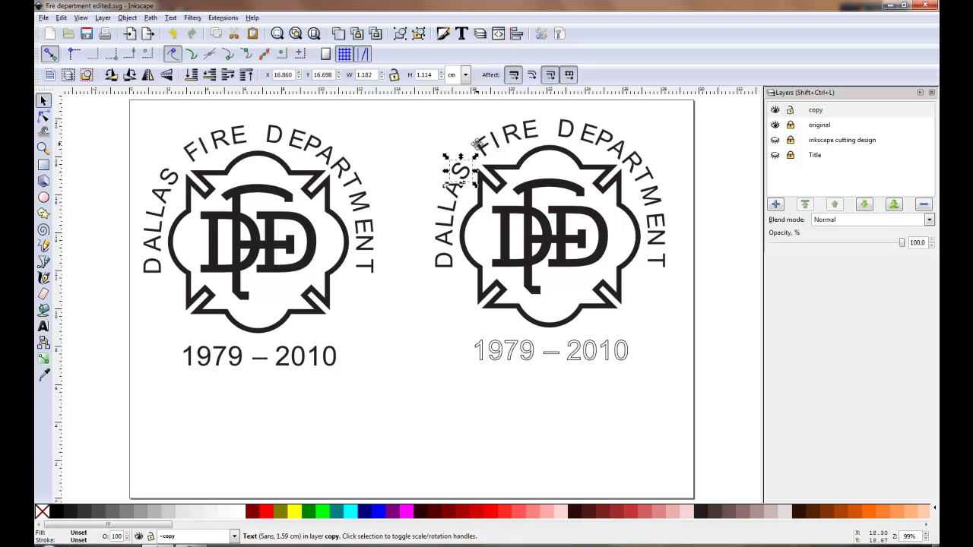
pyautogui.click(439, 265)
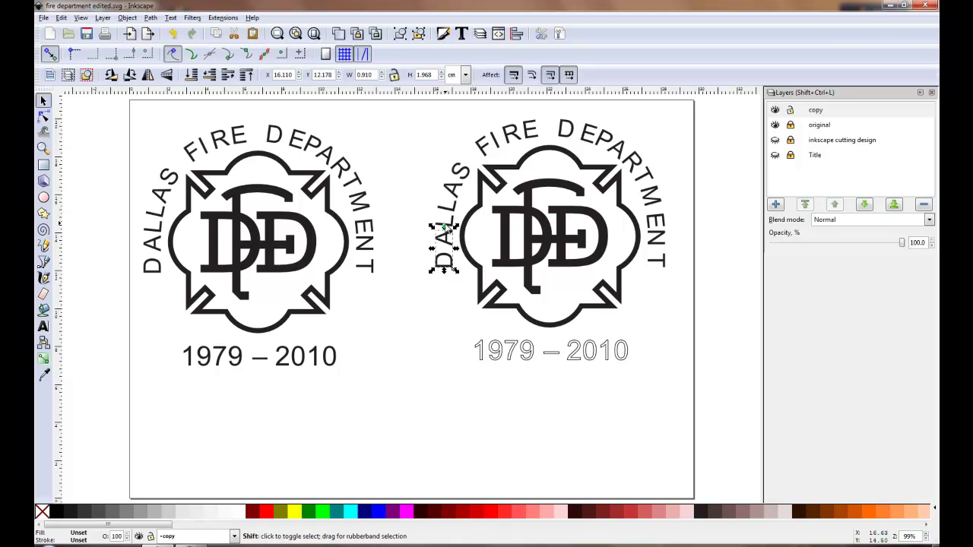
pyautogui.keyDown('shift'); pyautogui.click(441, 221); pyautogui.keyUp('shift')
pyautogui.keyDown('shift'); pyautogui.click(444, 202); pyautogui.keyUp('shift')
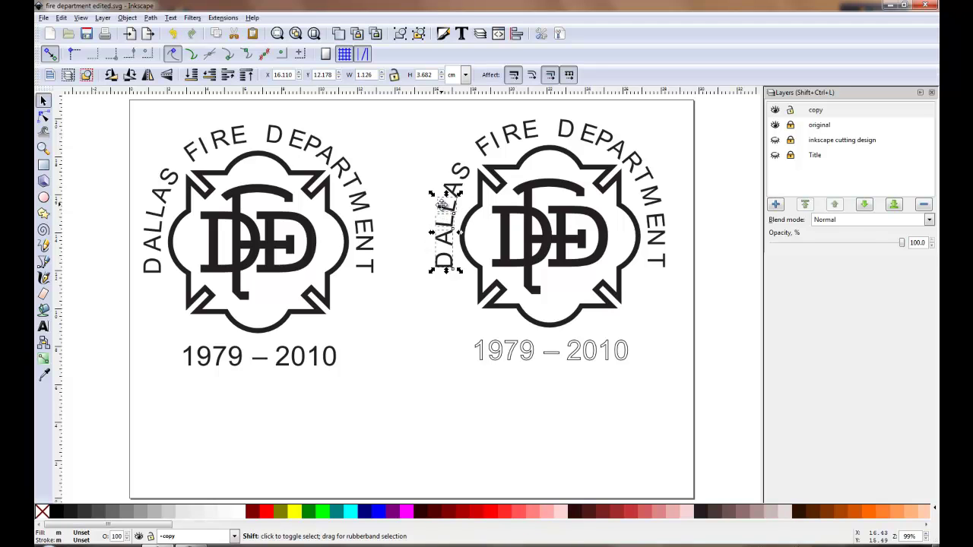
pyautogui.keyDown('shift'); pyautogui.click(451, 182); pyautogui.keyUp('shift')
pyautogui.keyDown('shift'); pyautogui.click(460, 169); pyautogui.keyUp('shift')
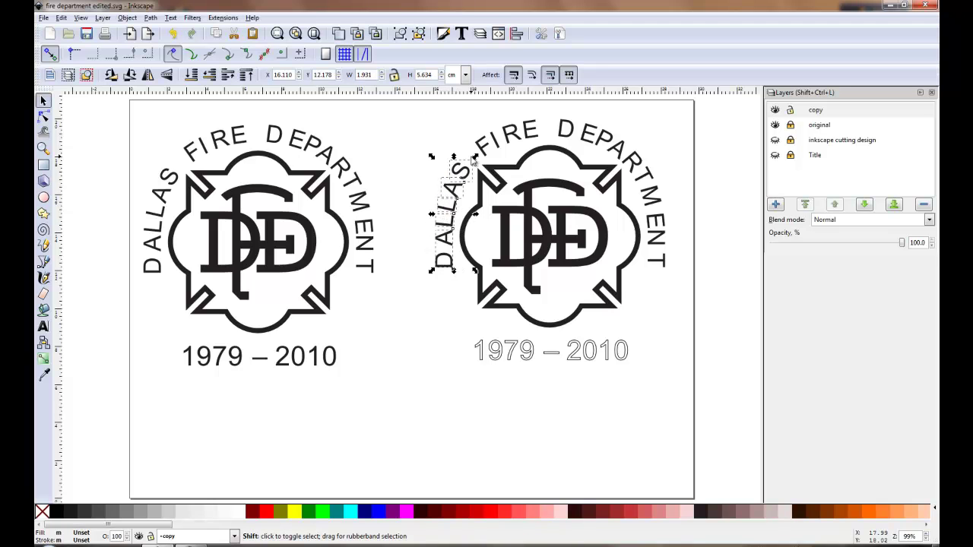
pyautogui.keyDown('shift'); pyautogui.click(485, 141); pyautogui.keyUp('shift')
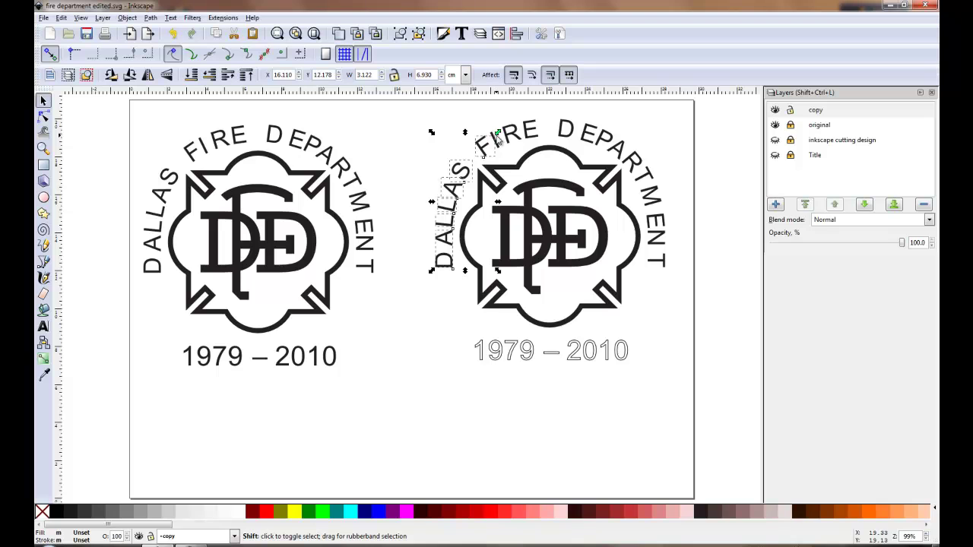
pyautogui.keyDown('shift'); pyautogui.click(496, 134); pyautogui.keyUp('shift')
pyautogui.keyDown('shift'); pyautogui.click(515, 128); pyautogui.keyUp('shift')
pyautogui.keyDown('shift'); pyautogui.click(528, 126); pyautogui.keyUp('shift')
pyautogui.keyDown('shift'); pyautogui.click(570, 128); pyautogui.keyUp('shift')
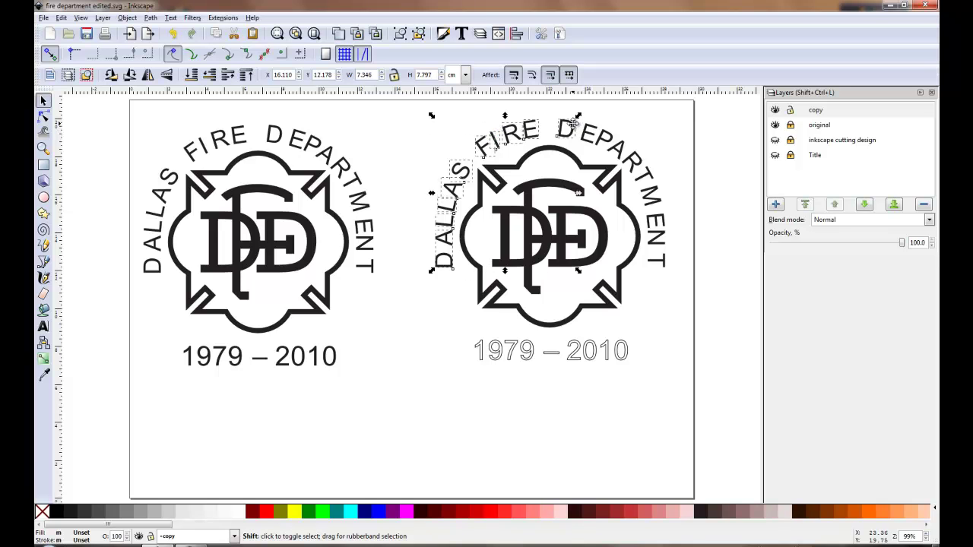
pyautogui.keyDown('shift'); pyautogui.click(590, 124); pyautogui.keyUp('shift')
pyautogui.keyDown('shift'); pyautogui.click(606, 132); pyautogui.keyUp('shift')
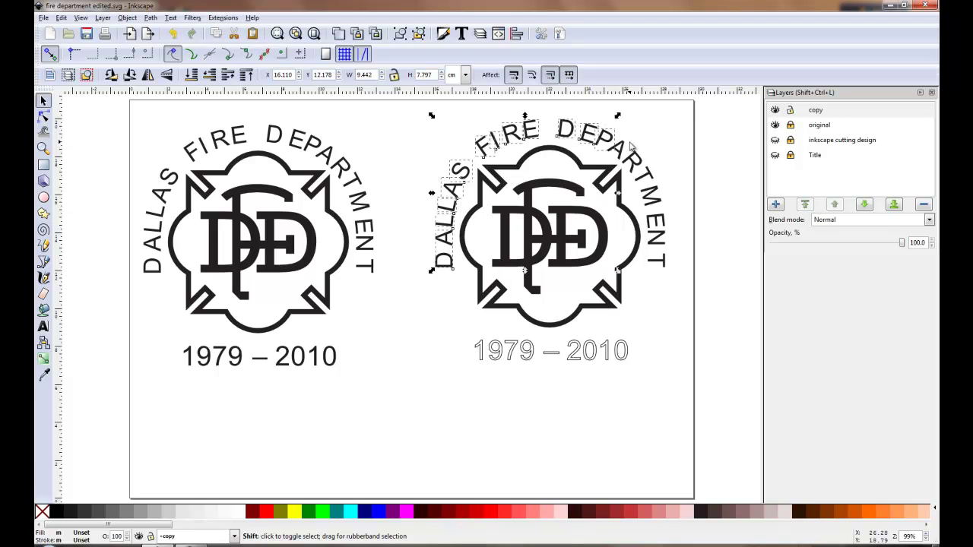
pyautogui.keyDown('shift'); pyautogui.click(623, 143); pyautogui.keyUp('shift')
pyautogui.keyDown('shift'); pyautogui.click(637, 156); pyautogui.keyUp('shift')
pyautogui.keyDown('shift'); pyautogui.click(650, 173); pyautogui.keyUp('shift')
pyautogui.keyDown('shift'); pyautogui.click(652, 193); pyautogui.keyUp('shift')
pyautogui.keyDown('shift'); pyautogui.click(656, 216); pyautogui.keyUp('shift')
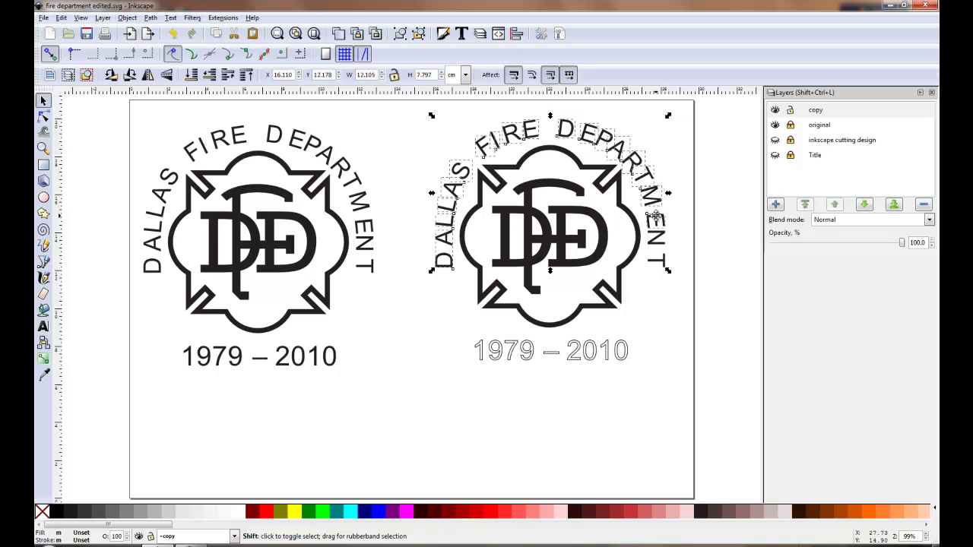
pyautogui.keyDown('shift'); pyautogui.click(660, 237); pyautogui.keyUp('shift')
pyautogui.keyDown('shift'); pyautogui.click(658, 259); pyautogui.keyUp('shift')
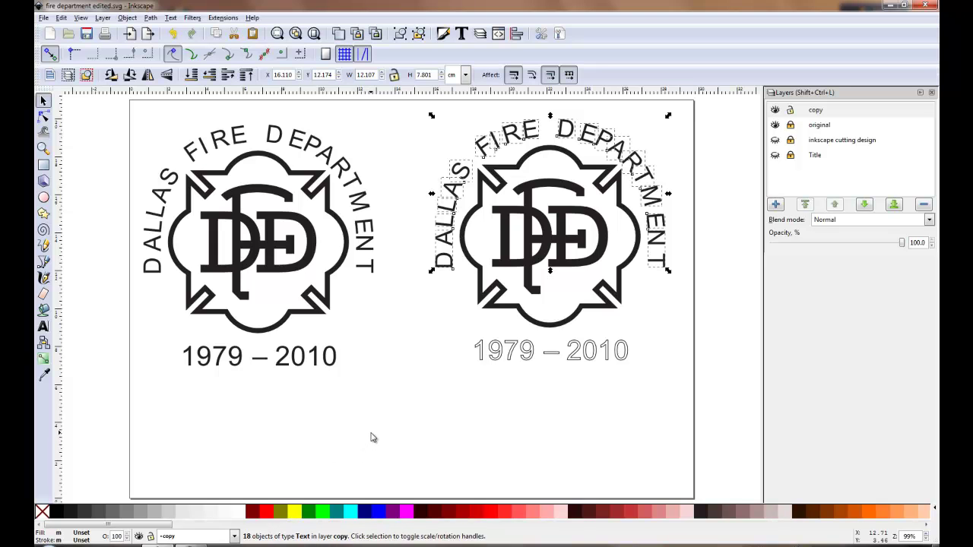
pyautogui.click(153, 19)
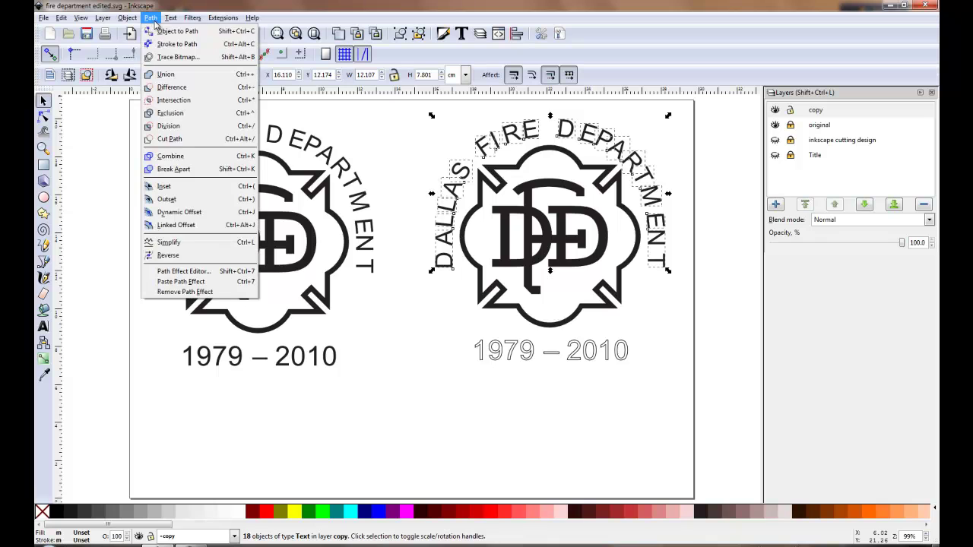
pyautogui.click(167, 31)
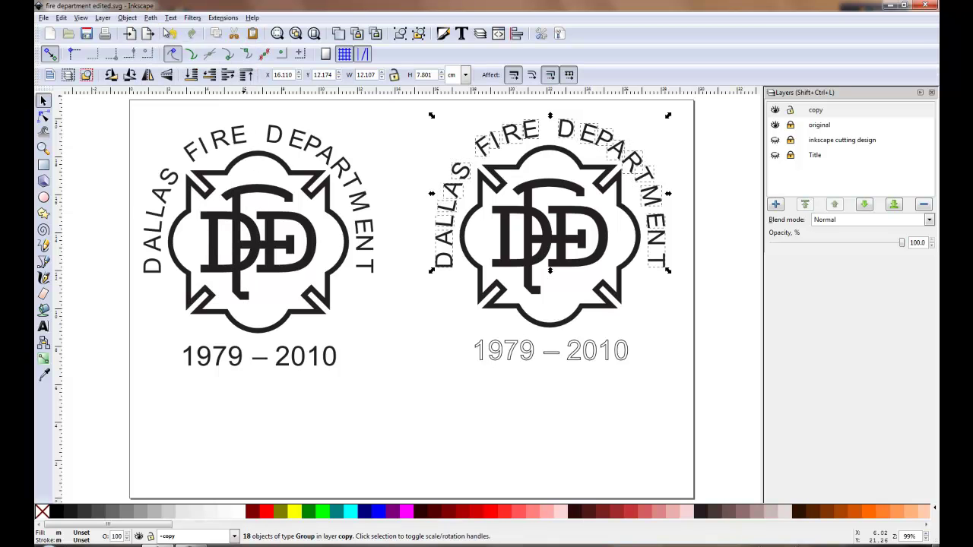
# Combine the copied logo's curved lettering into one path, and give it no fill and a black stroke.
pyautogui.click(151, 18)
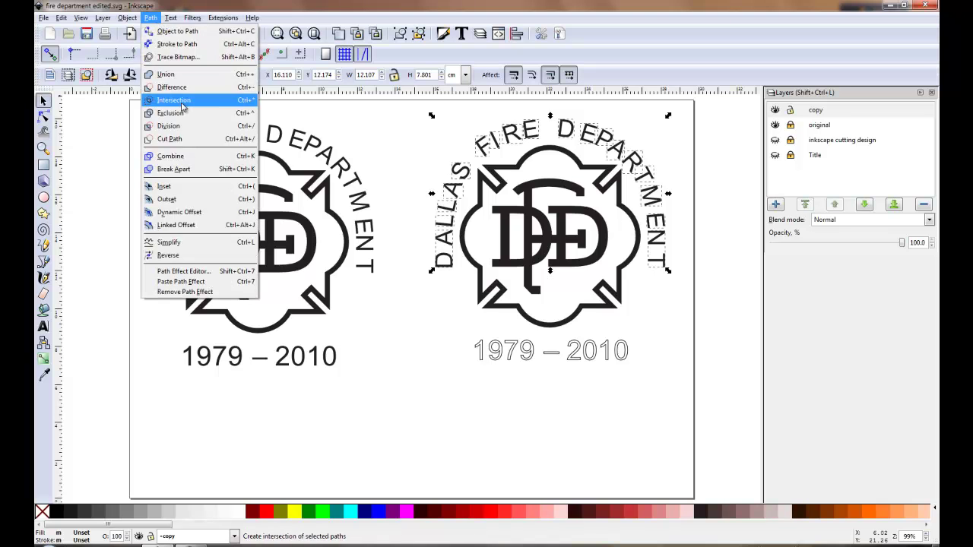
pyautogui.click(186, 156)
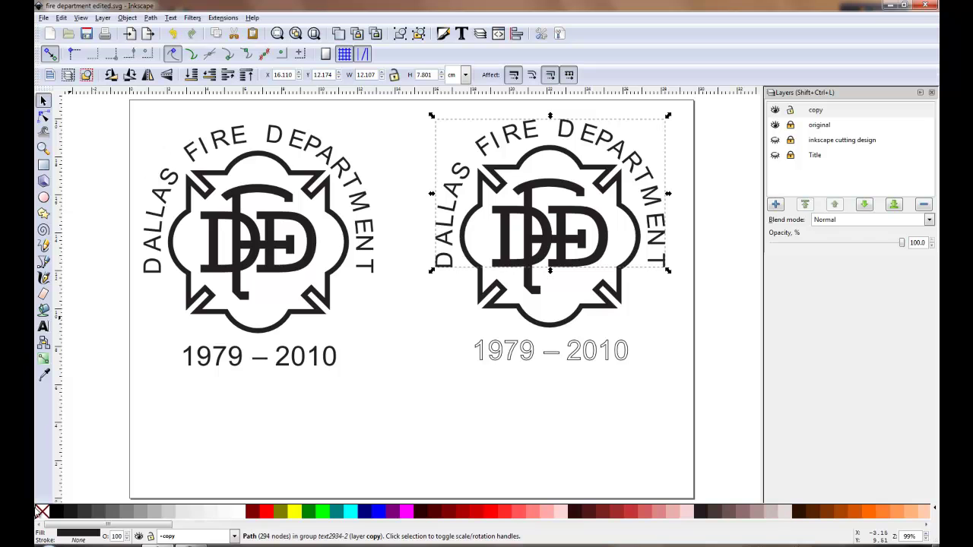
pyautogui.click(43, 514)
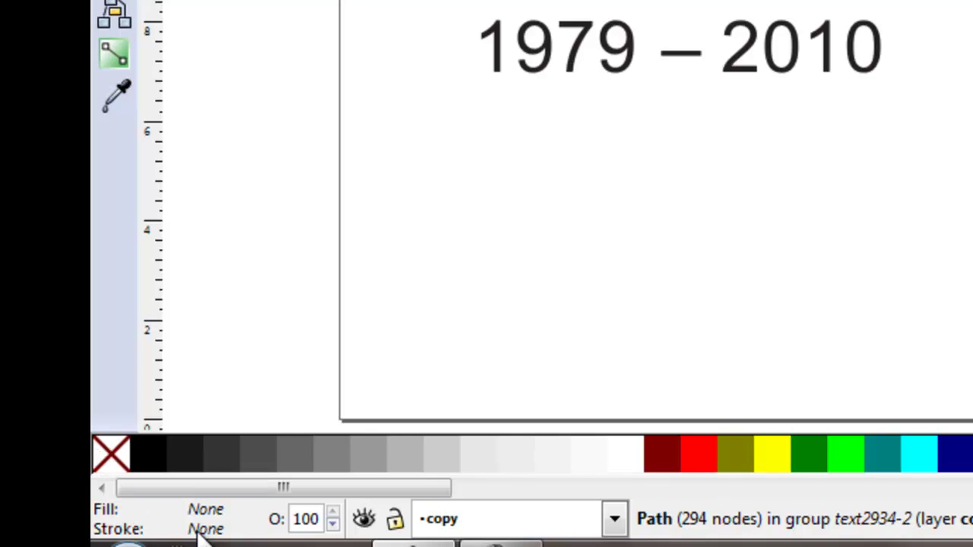
pyautogui.rightClick(144, 448)
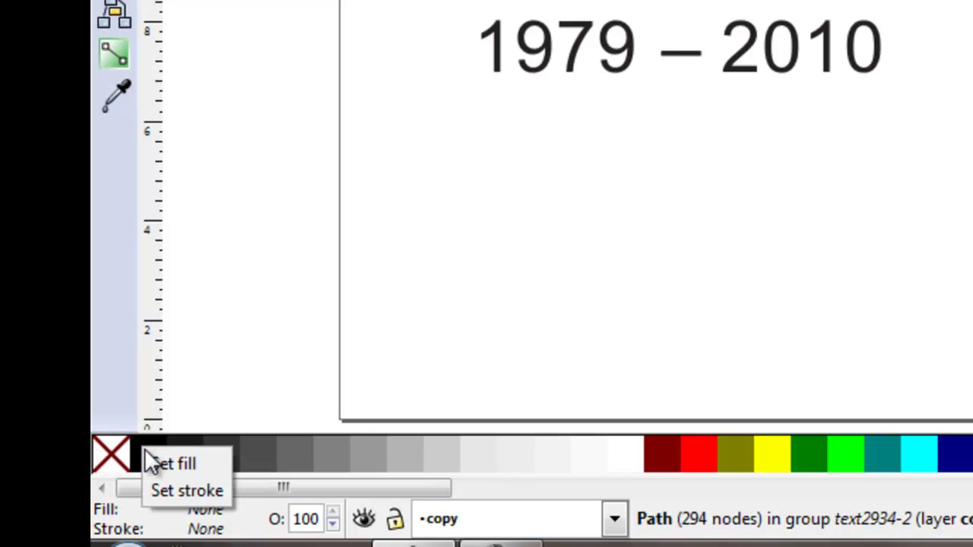
pyautogui.click(167, 486)
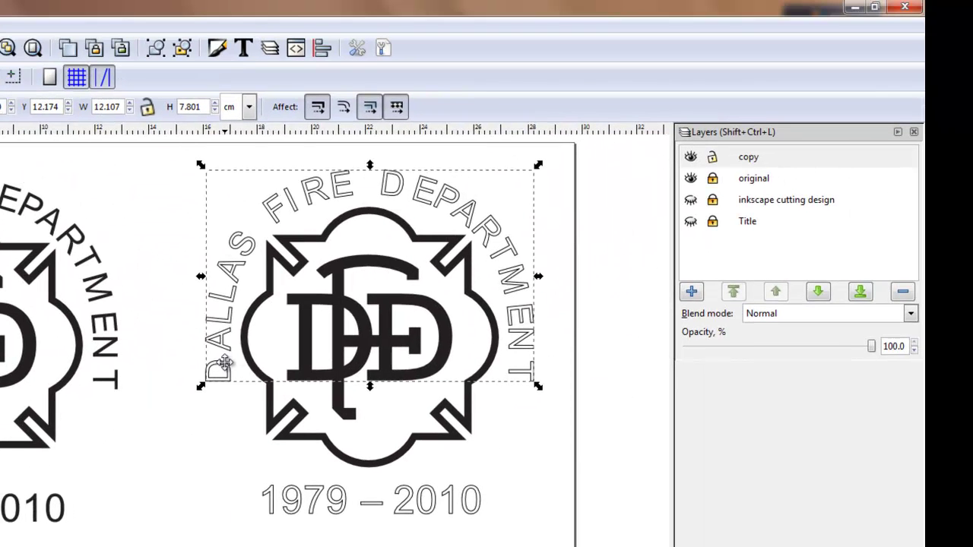
# Join the copied logo's outlined "1979 – 2010" text and its outlined curved lettering into a single object.
pyautogui.click(312, 490)
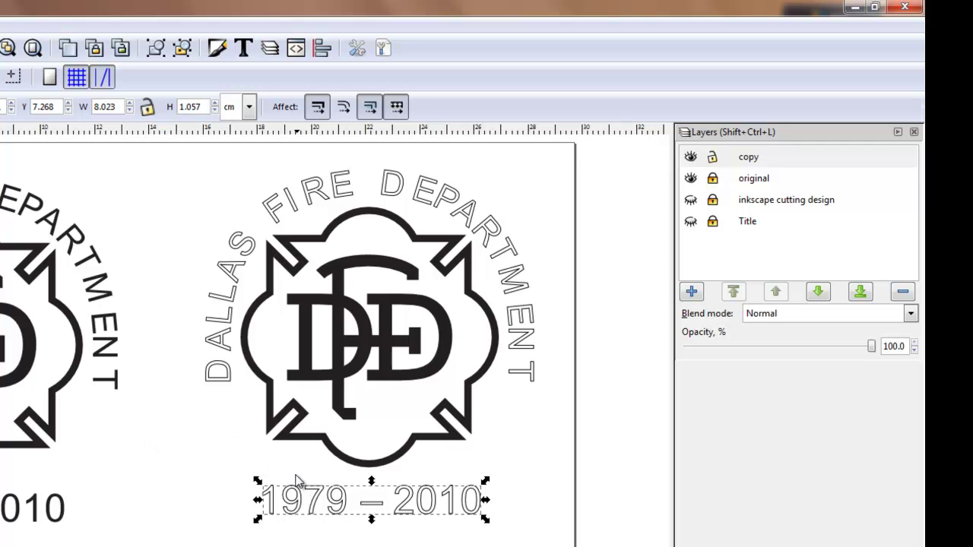
pyautogui.keyDown('shift'); pyautogui.click(220, 373); pyautogui.keyUp('shift')
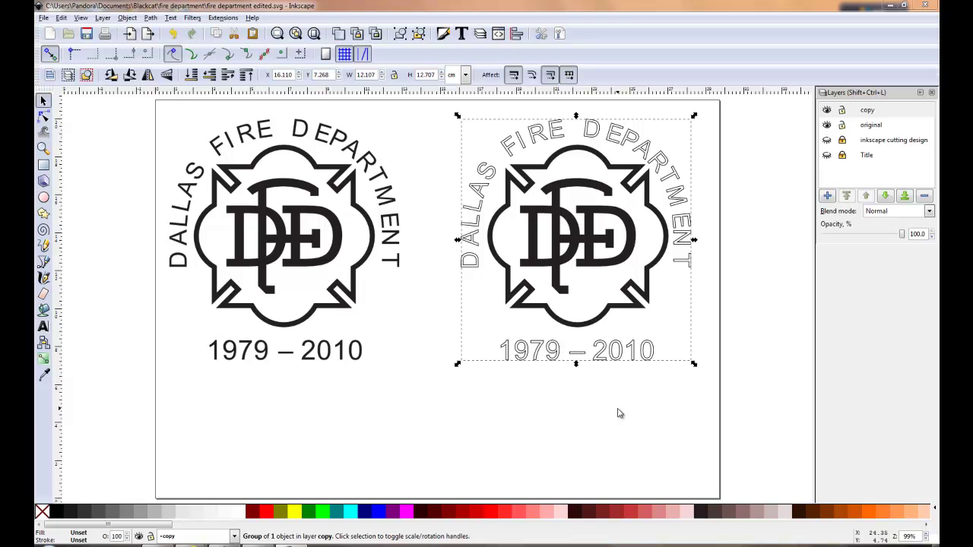
# Ungroup the large F of the copied logo's central monogram three times to reduce it to a plain path.
pyautogui.click(278, 35)
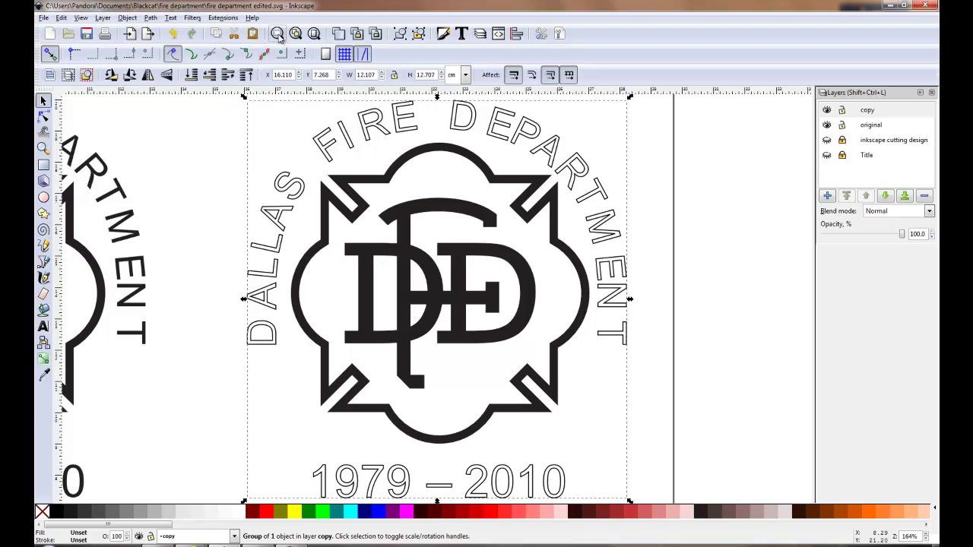
pyautogui.click(408, 211)
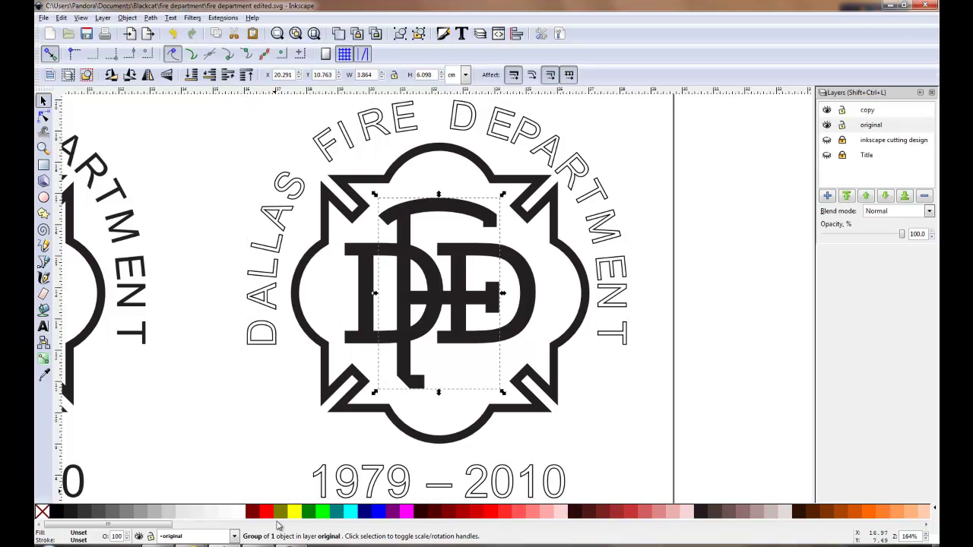
pyautogui.click(134, 18)
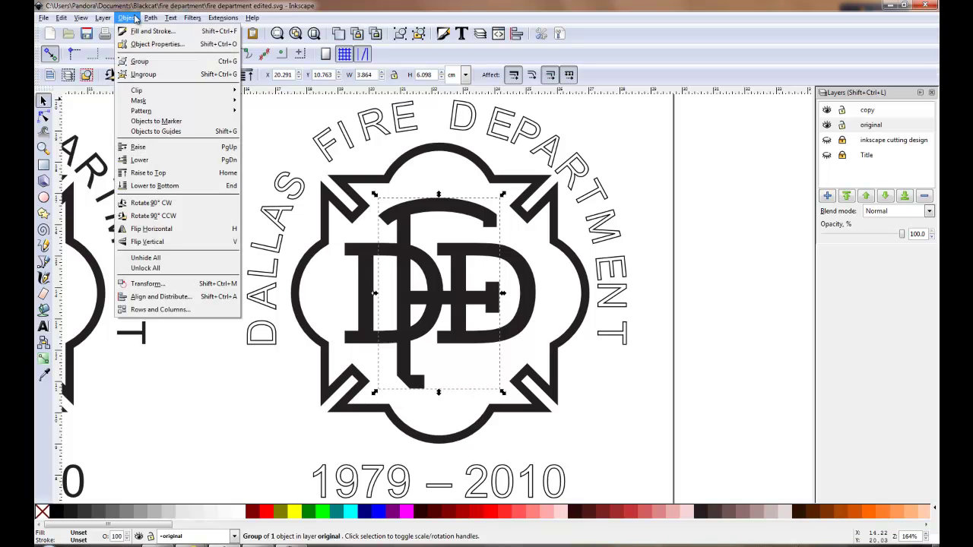
pyautogui.click(156, 76)
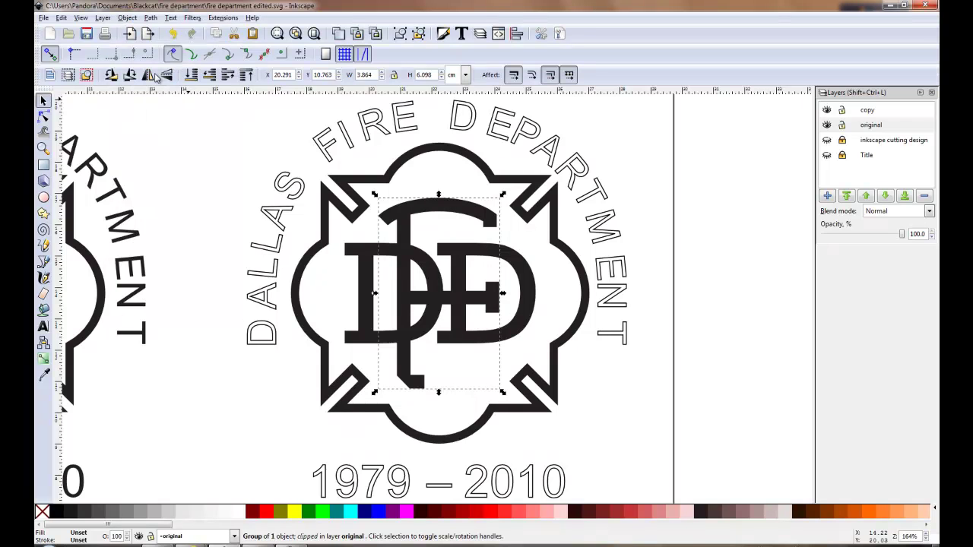
pyautogui.click(127, 19)
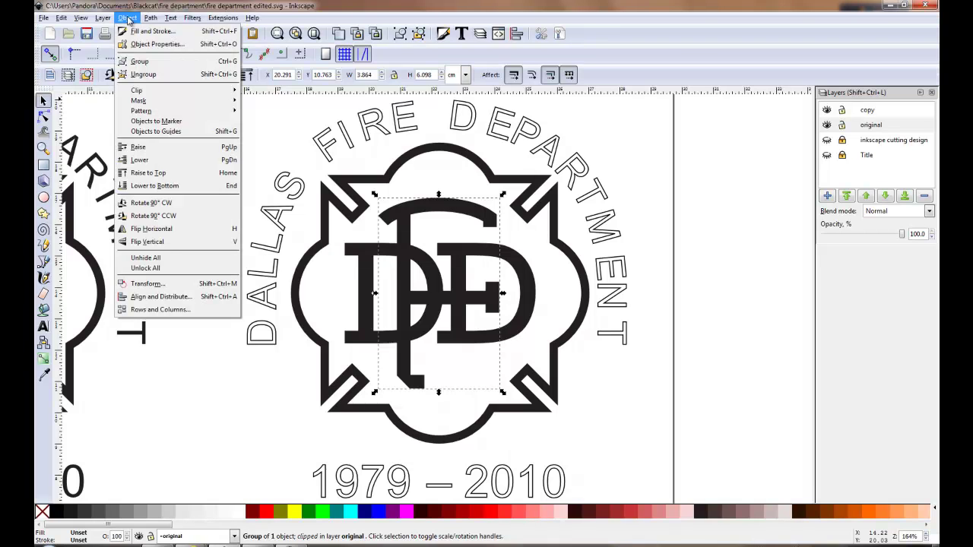
pyautogui.click(136, 74)
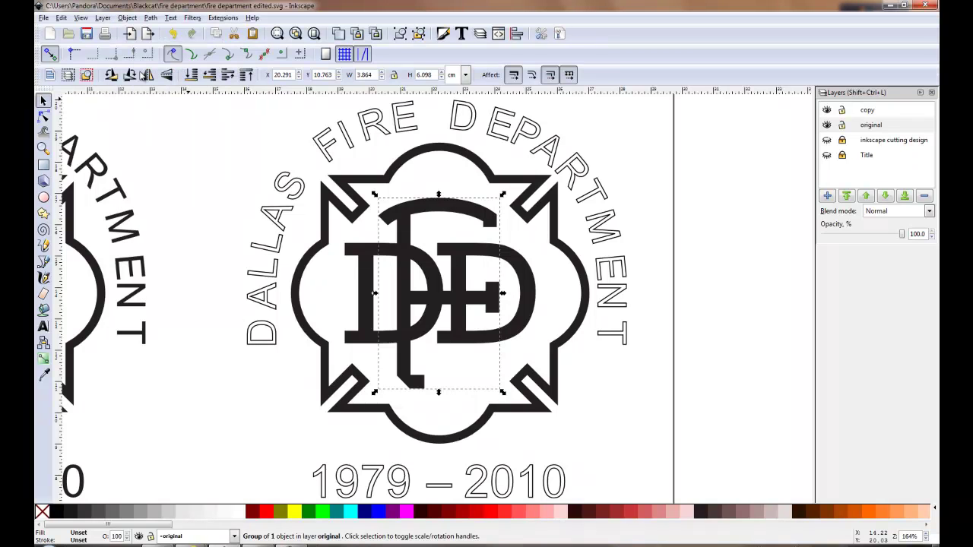
pyautogui.click(128, 18)
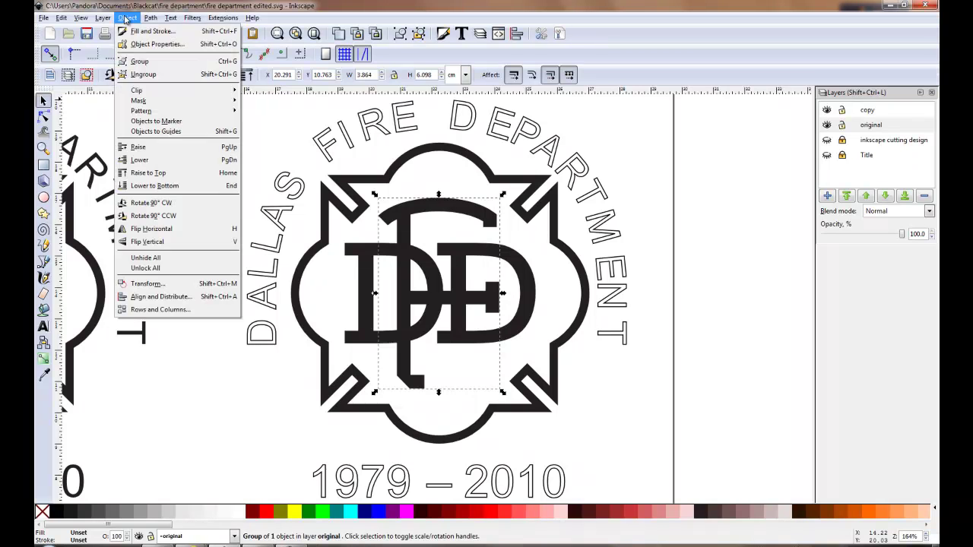
pyautogui.click(147, 76)
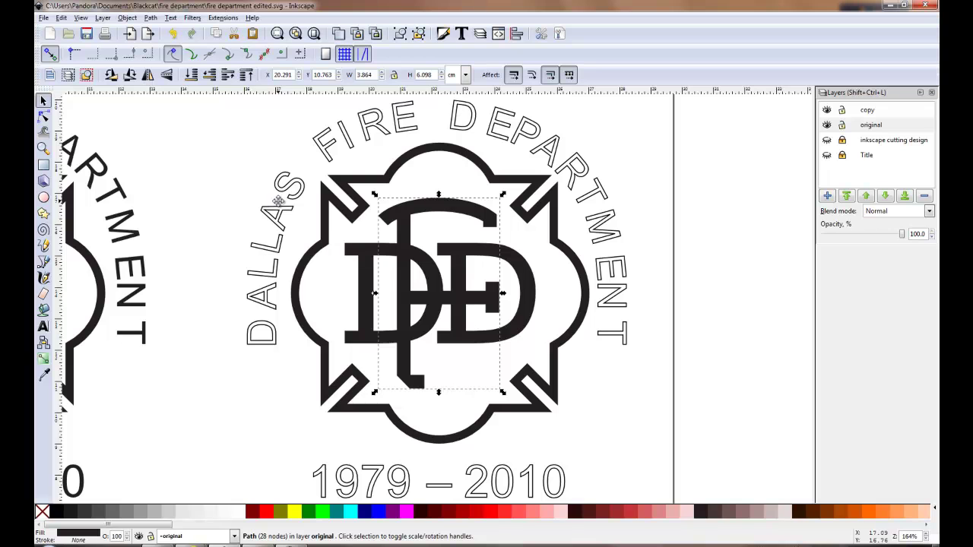
# Ungroup the two D-shaped letters of the copied logo's central monogram three times to separate them into individual paths.
pyautogui.click(357, 249)
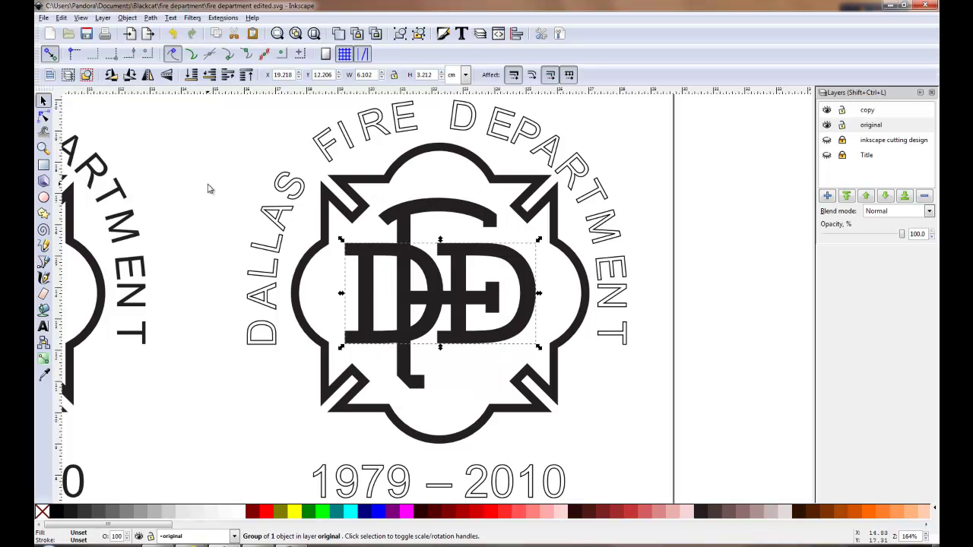
pyautogui.click(130, 18)
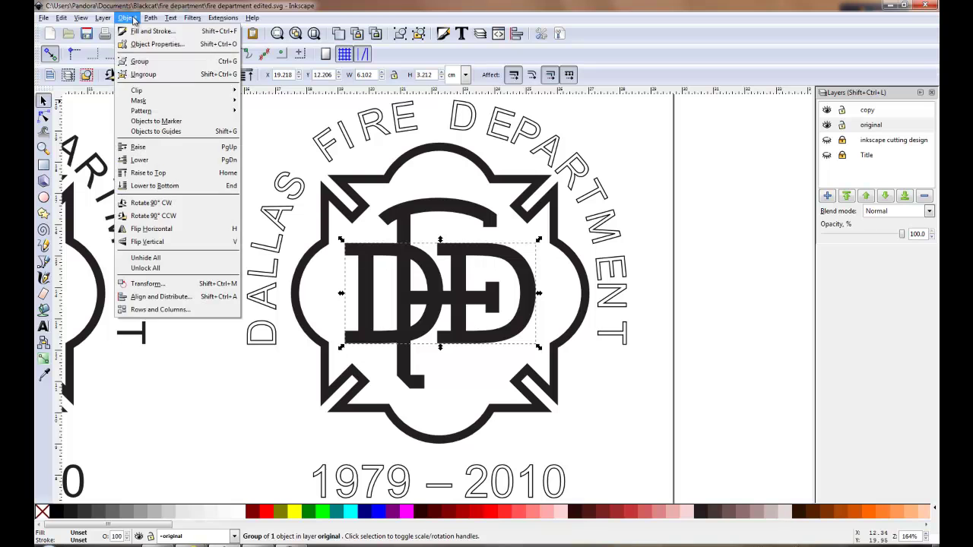
pyautogui.click(146, 76)
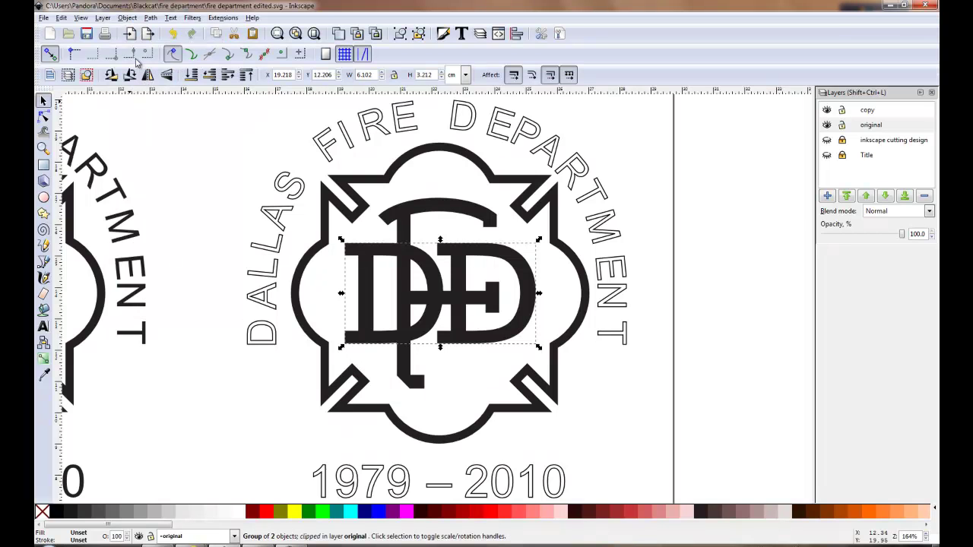
pyautogui.click(128, 18)
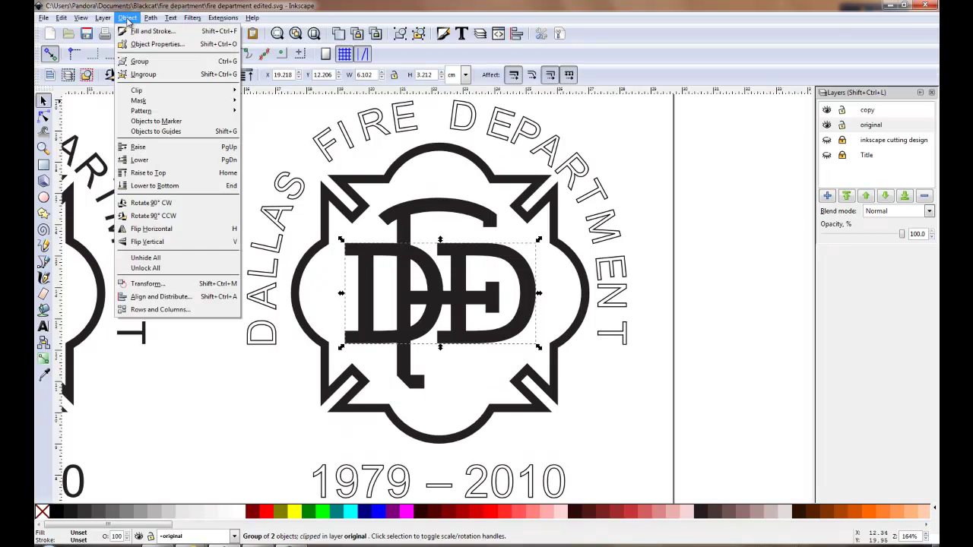
pyautogui.click(148, 74)
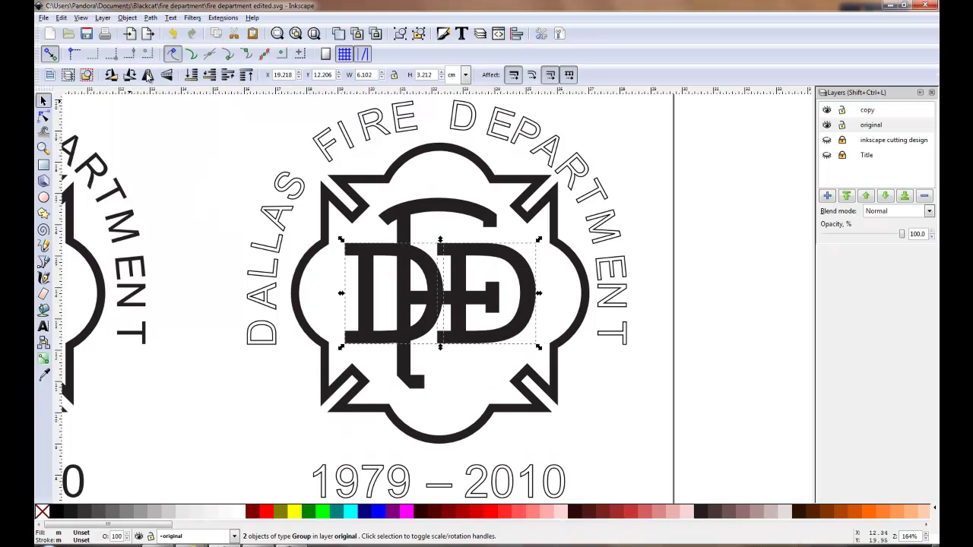
pyautogui.click(129, 19)
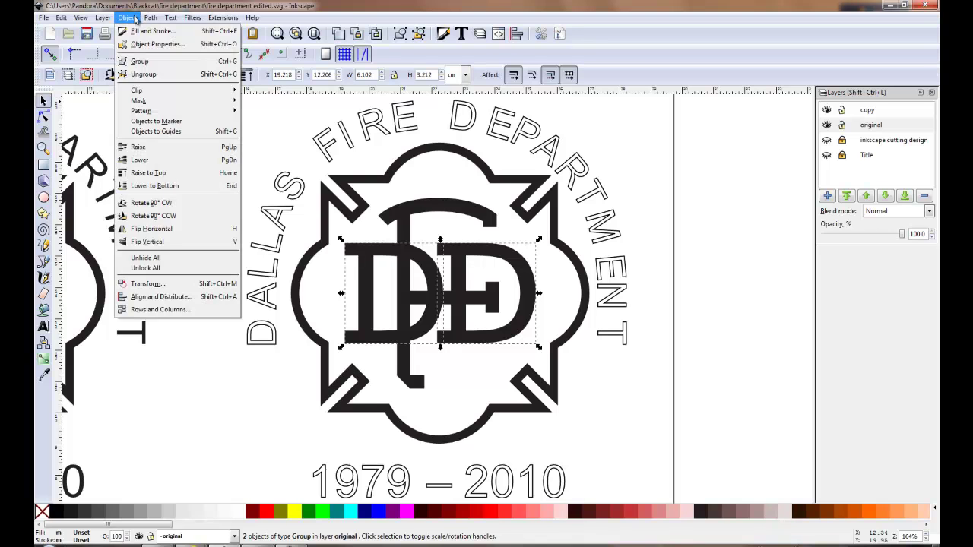
pyautogui.click(145, 74)
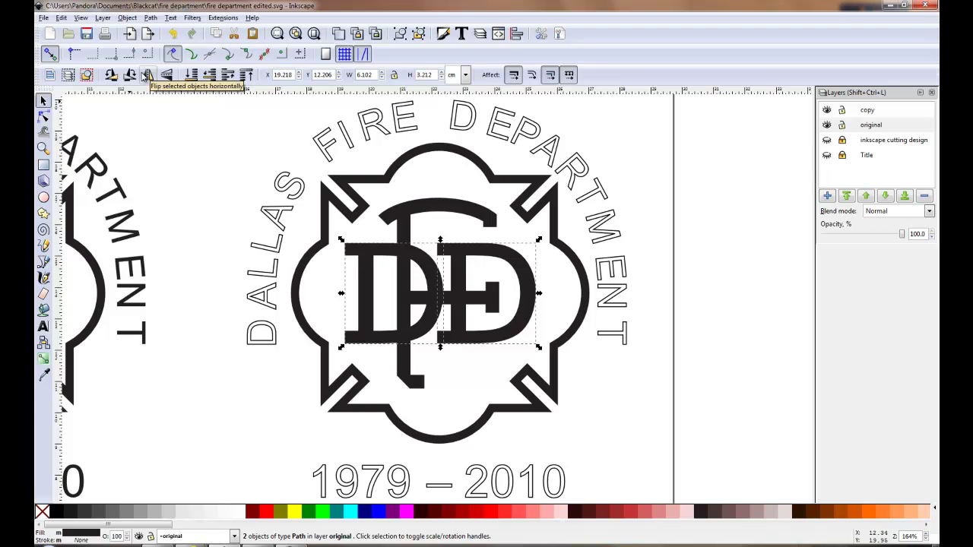
# Give the copied logo's three monogram letters no fill and a black stroke, and unite them into a single path.
pyautogui.keyDown('shift'); pyautogui.click(439, 205); pyautogui.keyUp('shift')
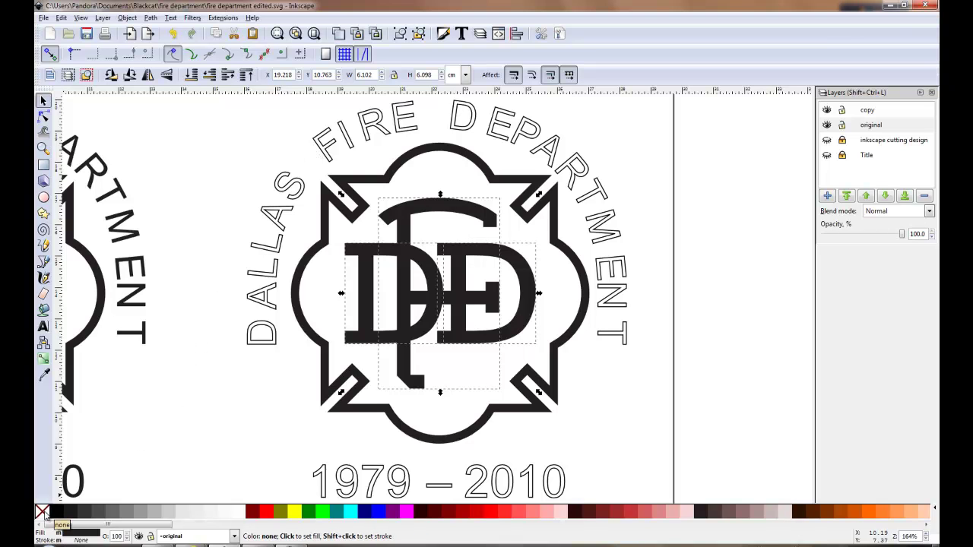
pyautogui.click(42, 512)
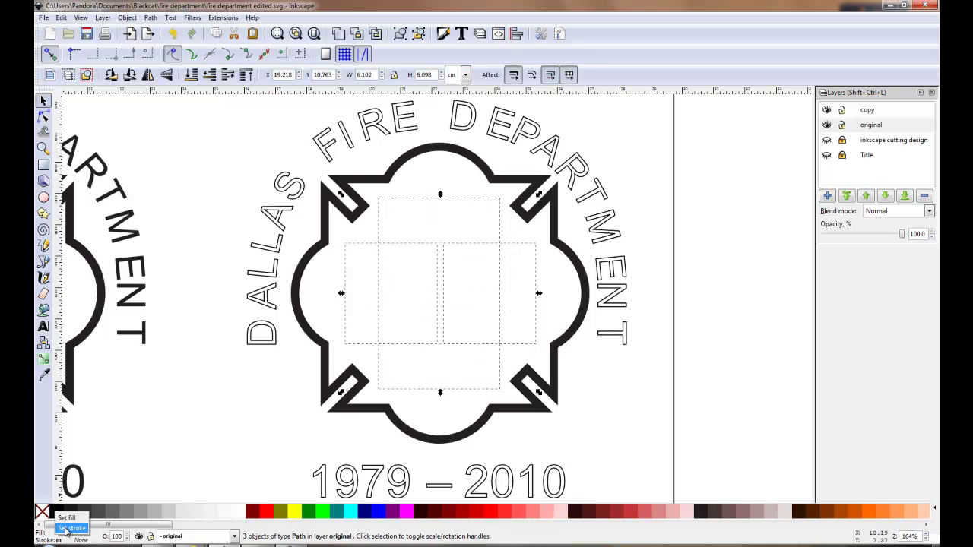
pyautogui.click(68, 528)
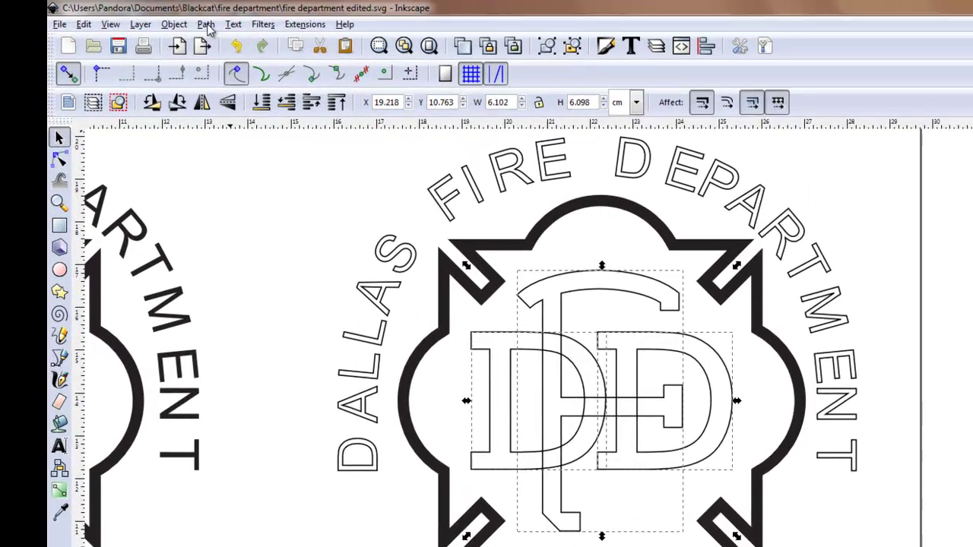
pyautogui.click(151, 19)
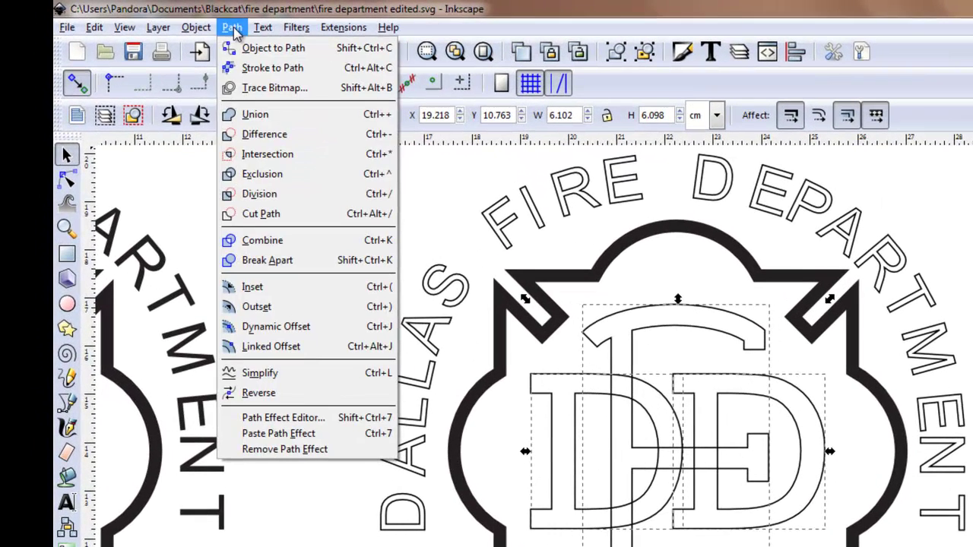
pyautogui.click(260, 114)
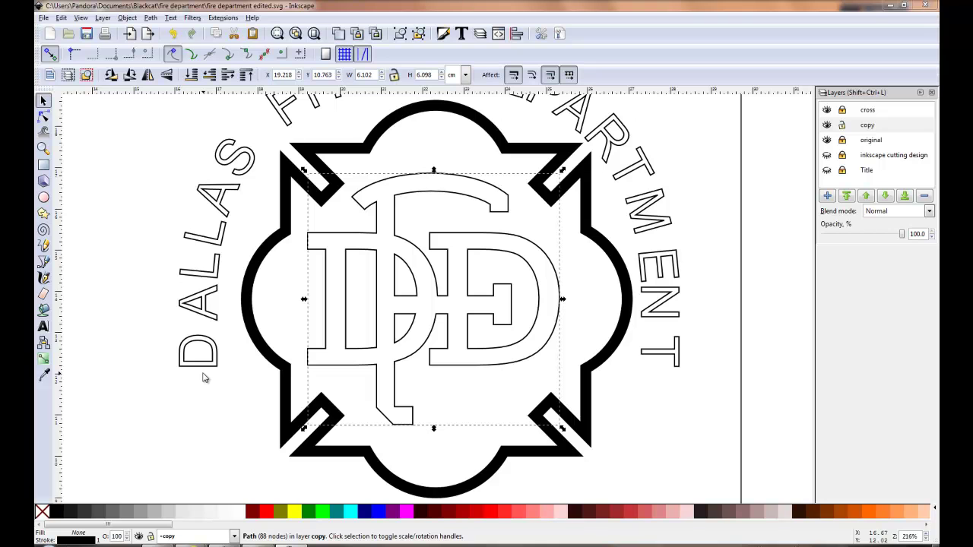
# Ungroup the copied logo's cross-shaped frame three times to separate it into individual paths.
pyautogui.click(266, 351)
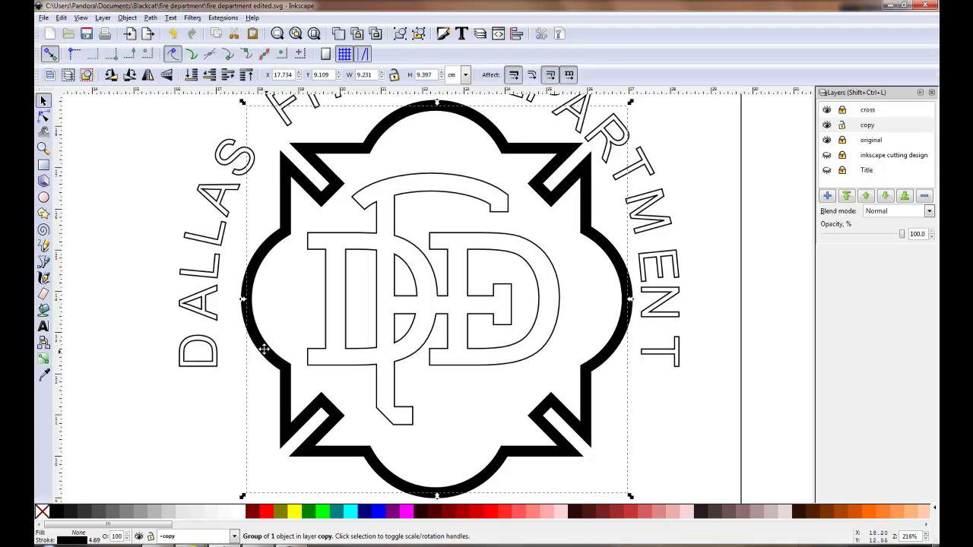
pyautogui.click(126, 17)
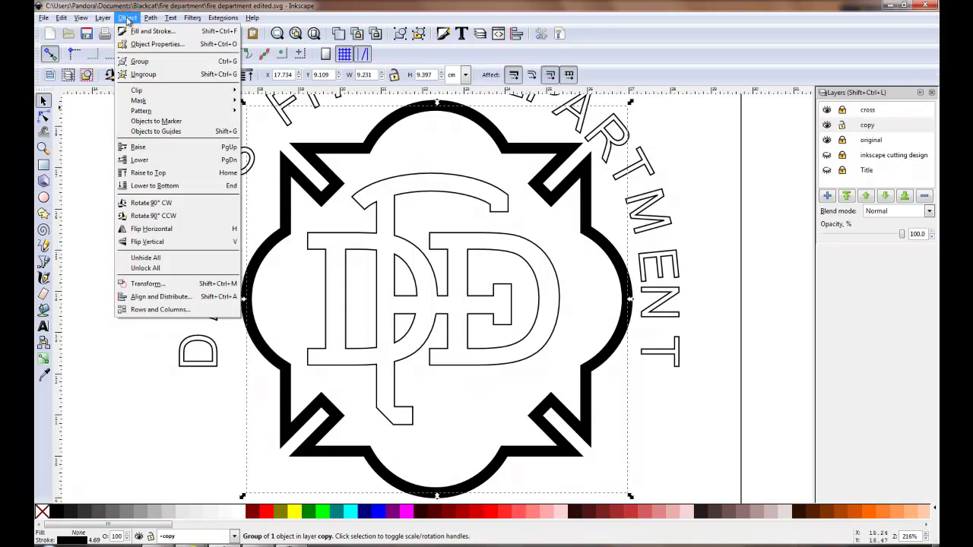
pyautogui.click(143, 76)
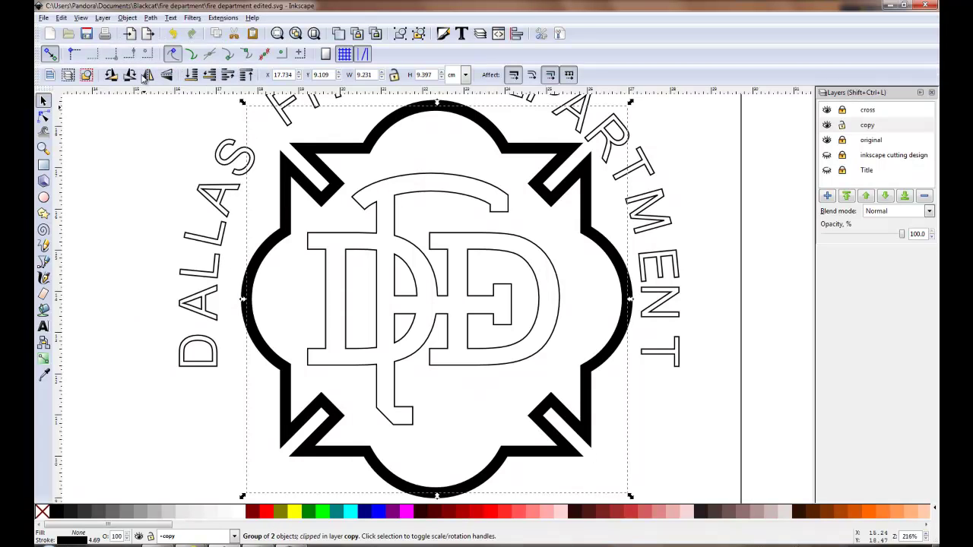
pyautogui.click(127, 18)
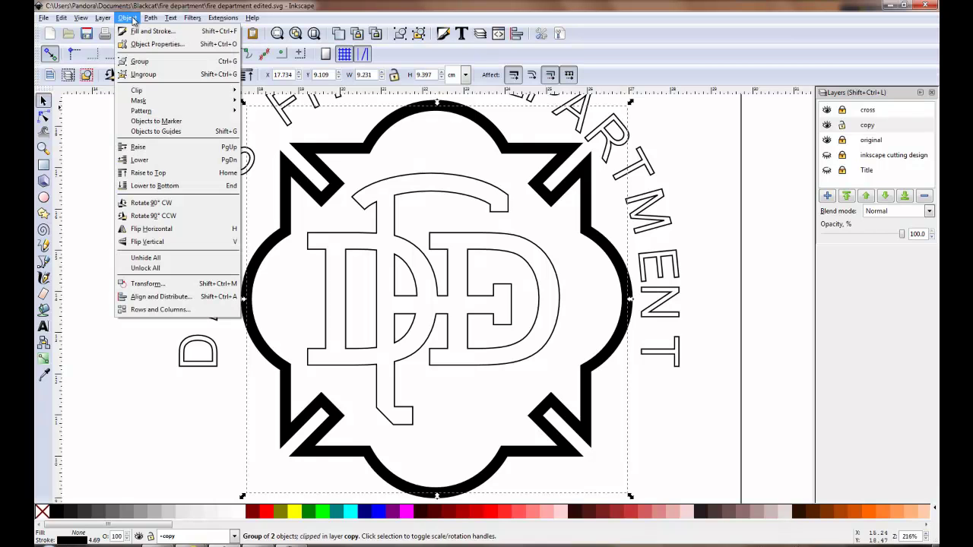
pyautogui.click(138, 73)
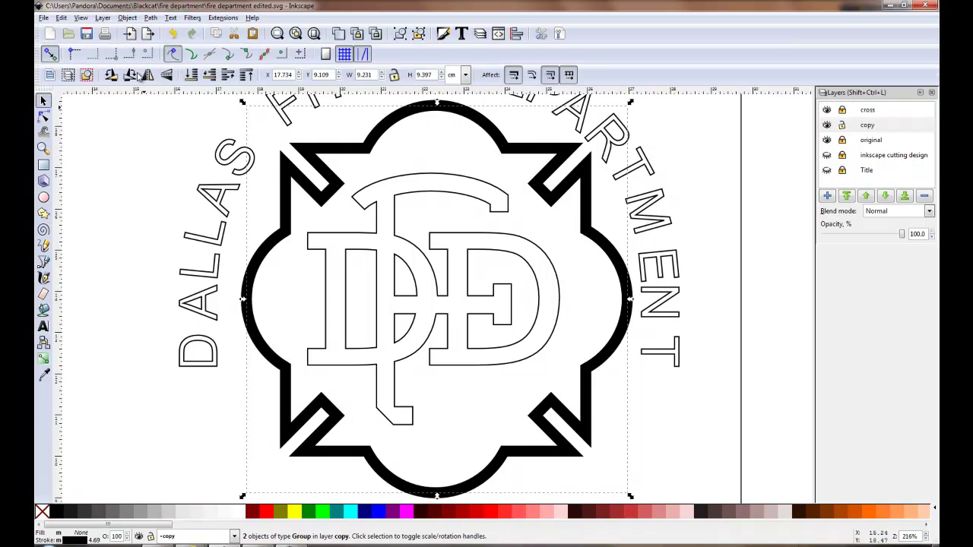
pyautogui.click(126, 18)
pyautogui.click(137, 75)
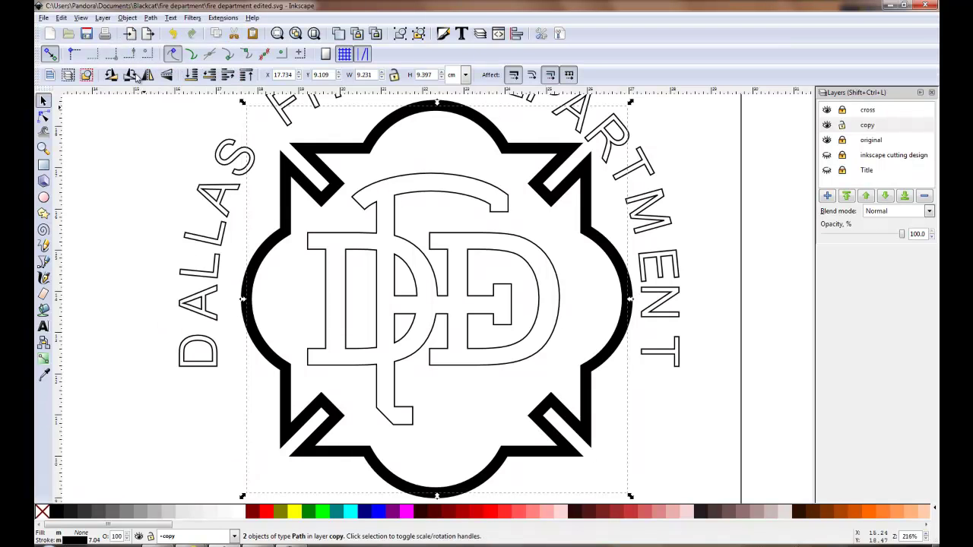
pyautogui.click(86, 214)
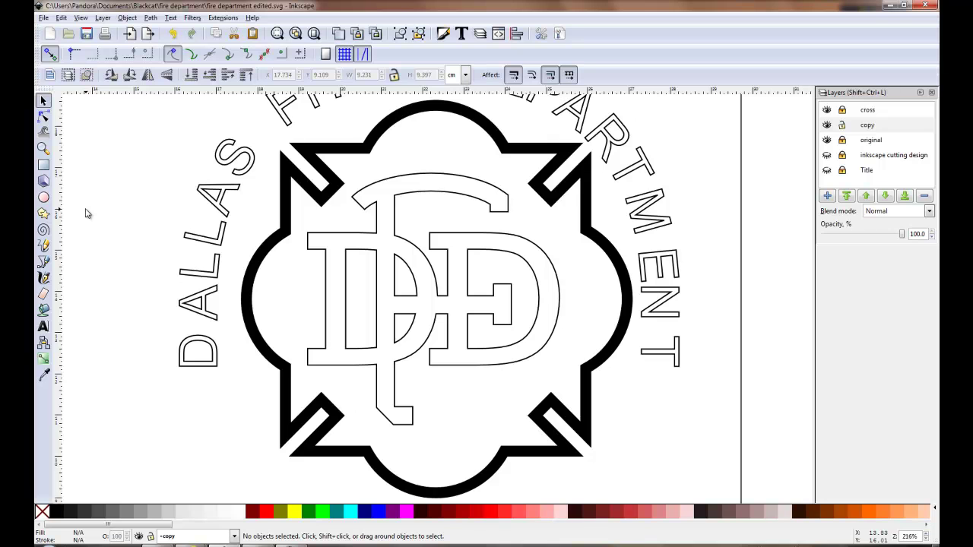
# Shift the cross frame's thicker path about 0.4 cm to the right, away from the thinner duplicate beneath it.
pyautogui.click(285, 230)
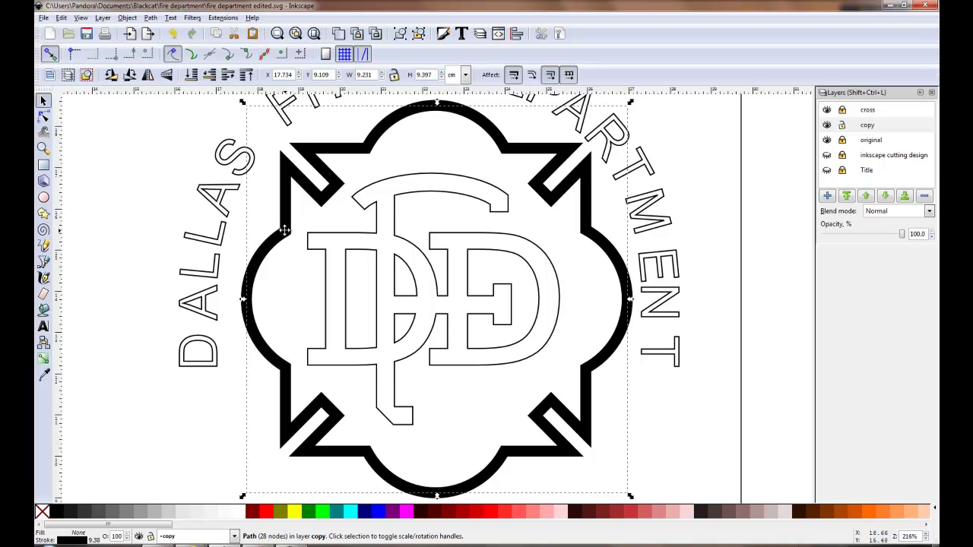
pyautogui.press('Right')
pyautogui.press('Right')
pyautogui.press('Right')
pyautogui.press('Right')
pyautogui.press('Right')
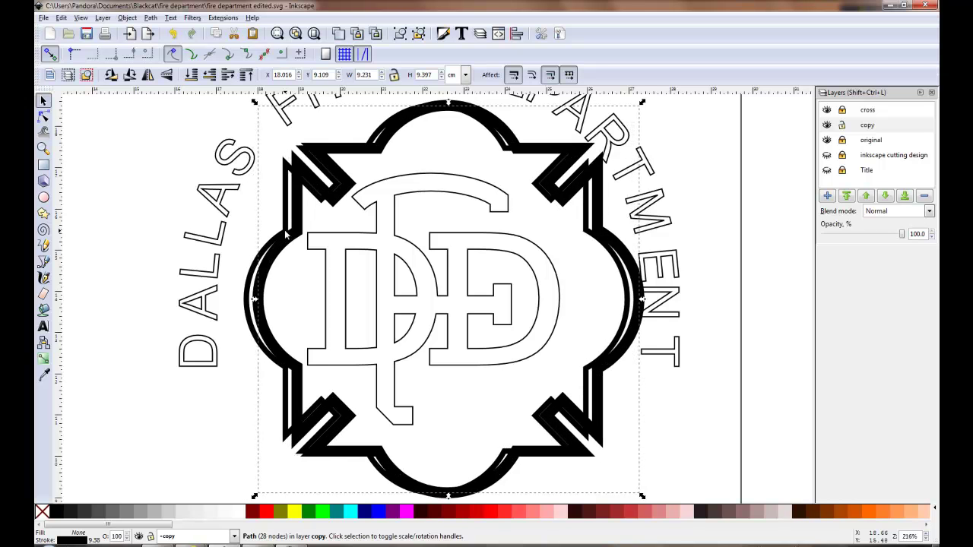
pyautogui.press('Right')
pyautogui.press('Right')
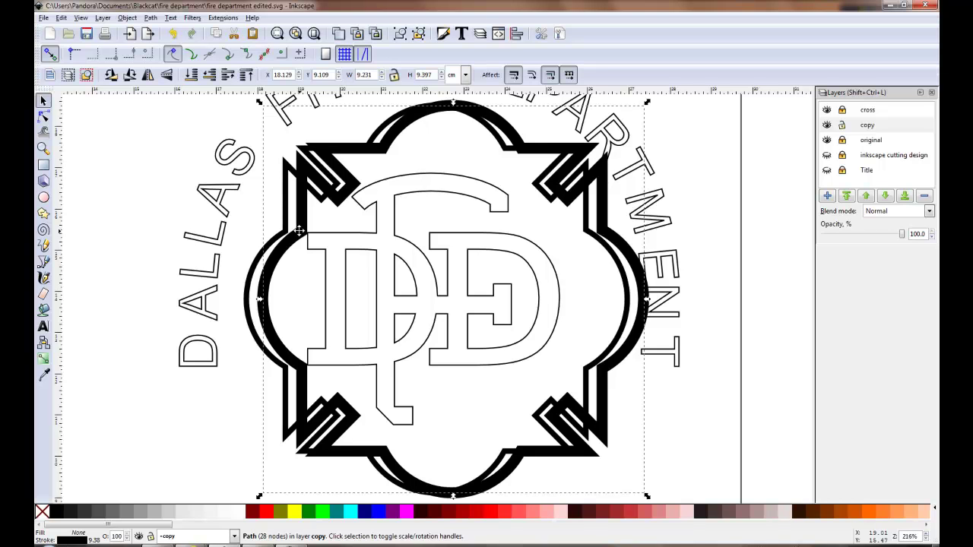
# Mark the thinner duplicate of the cross frame with a red stroke, and delete that duplicate.
pyautogui.press('Left')
pyautogui.press('Left')
pyautogui.press('Left')
pyautogui.press('Left')
pyautogui.press('Left')
pyautogui.press('Left')
pyautogui.press('Left')
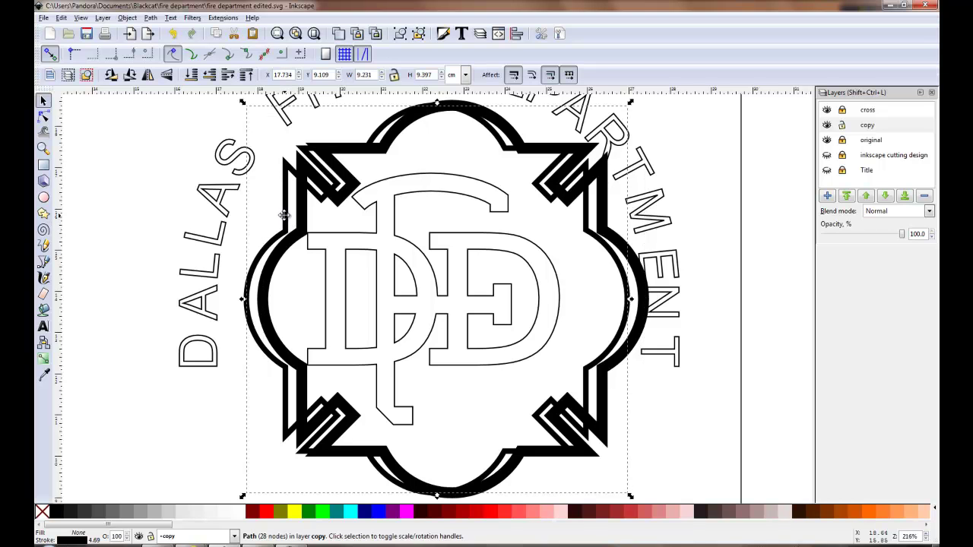
pyautogui.rightClick(489, 513)
pyautogui.click(502, 529)
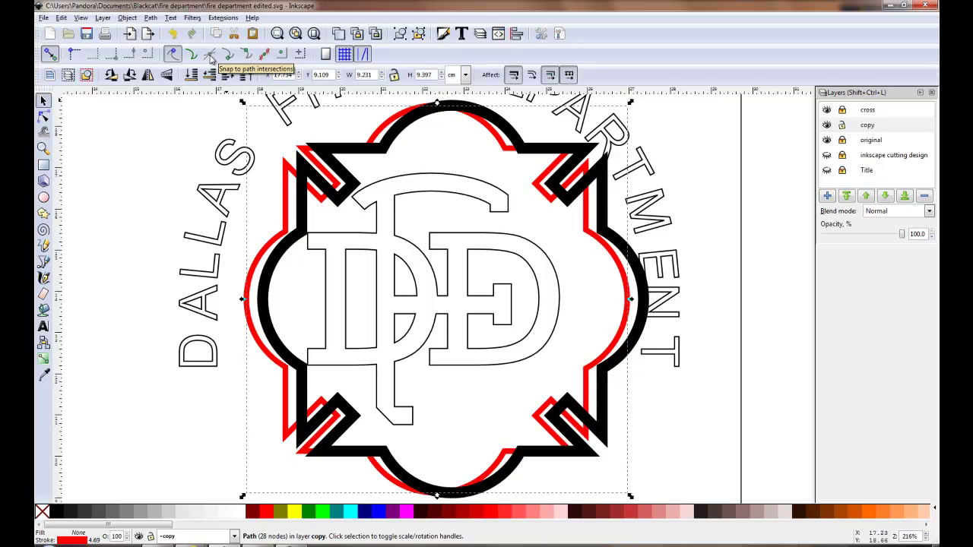
pyautogui.click(295, 34)
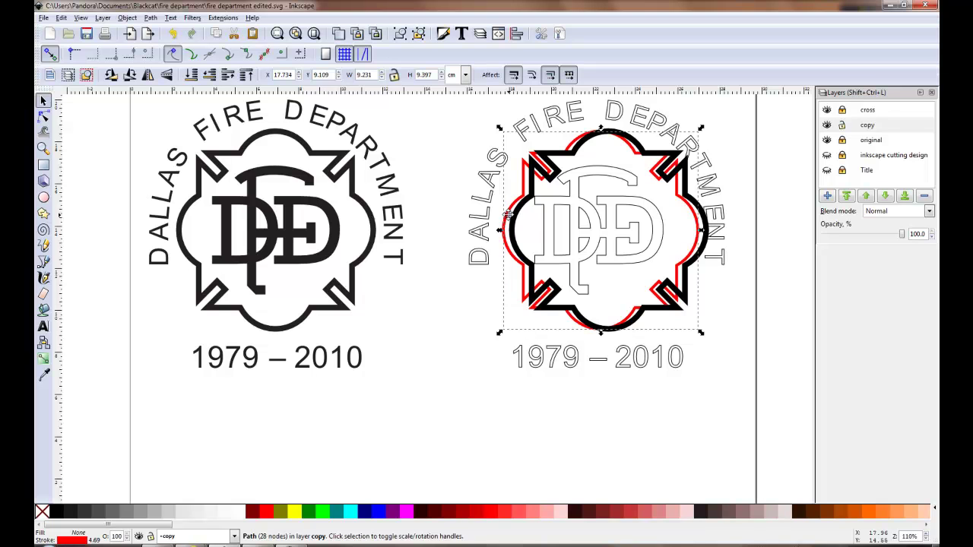
pyautogui.press('Delete')
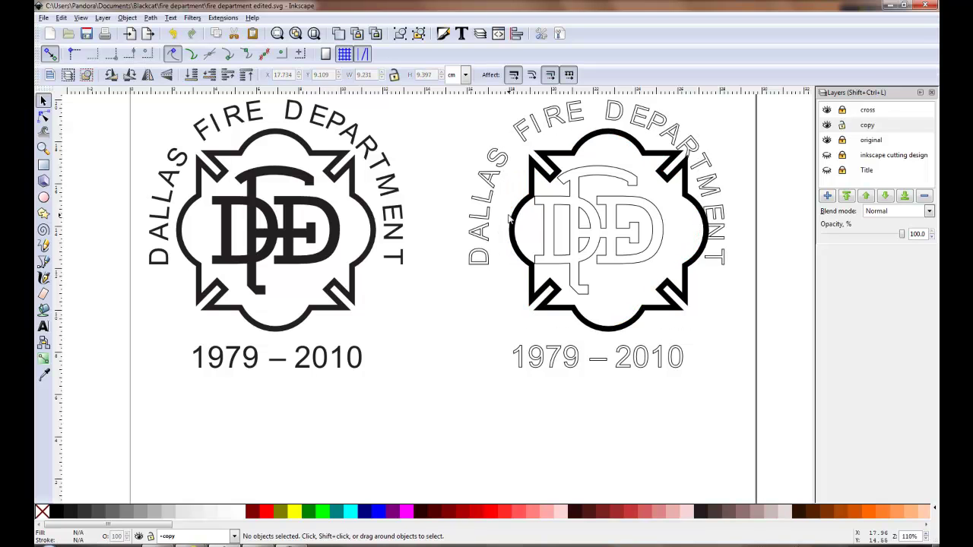
# Shift the remaining cross frame left to a horizontal position of 17.734 cm, centred around the monogram.
pyautogui.click(512, 220)
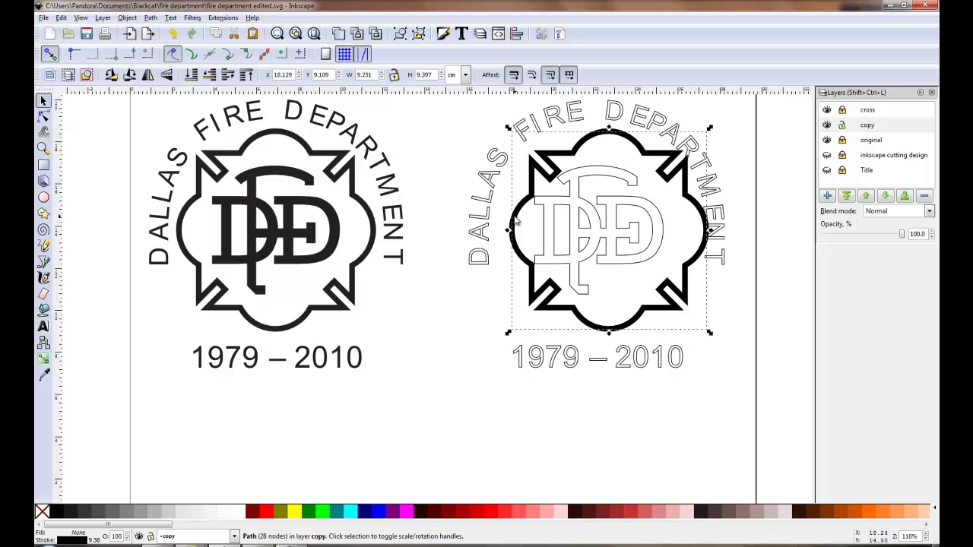
pyautogui.press('Left')
pyautogui.press('Left')
pyautogui.press('Left')
pyautogui.press('Left')
pyautogui.press('Left')
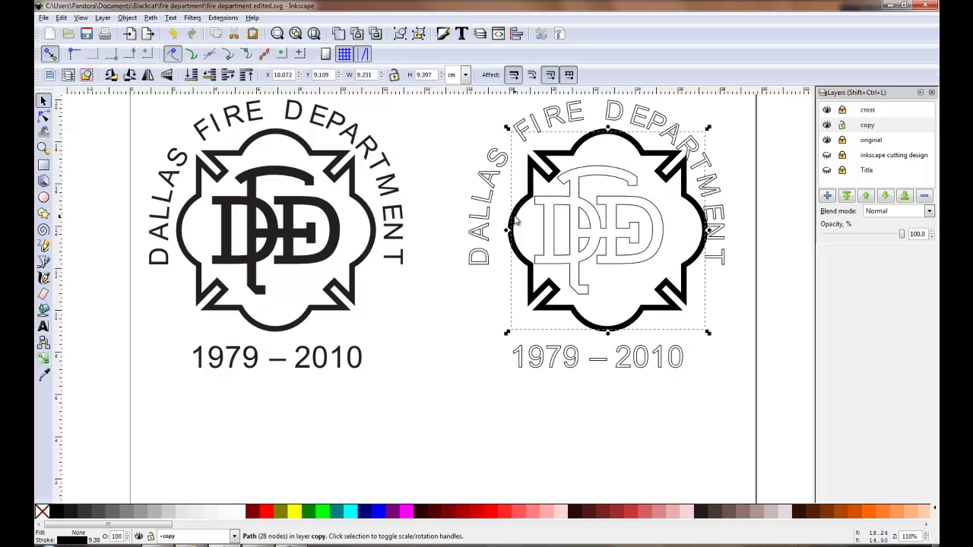
pyautogui.press('Left')
pyautogui.press('Left')
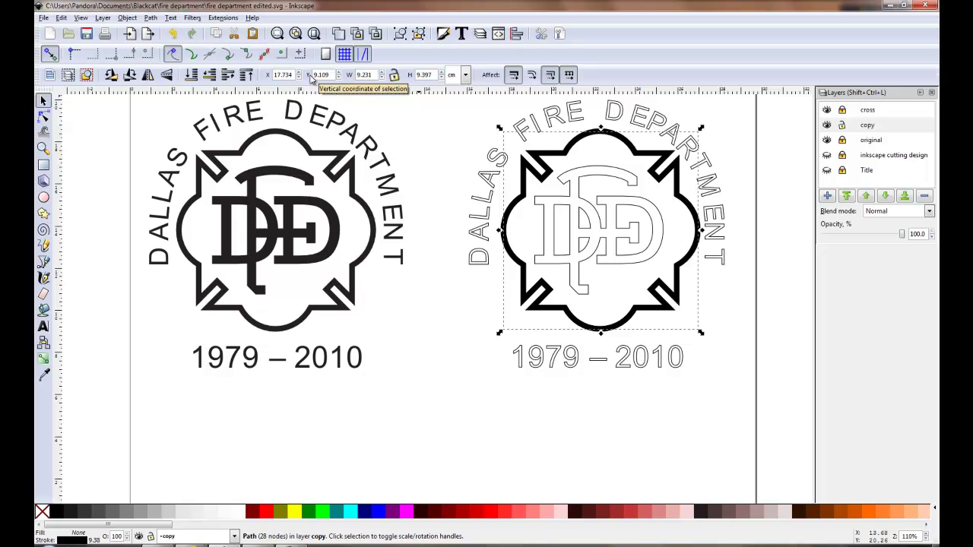
# Examine the cross frame's cutting lines in Outline display mode, and return to the Normal display mode.
pyautogui.click(278, 35)
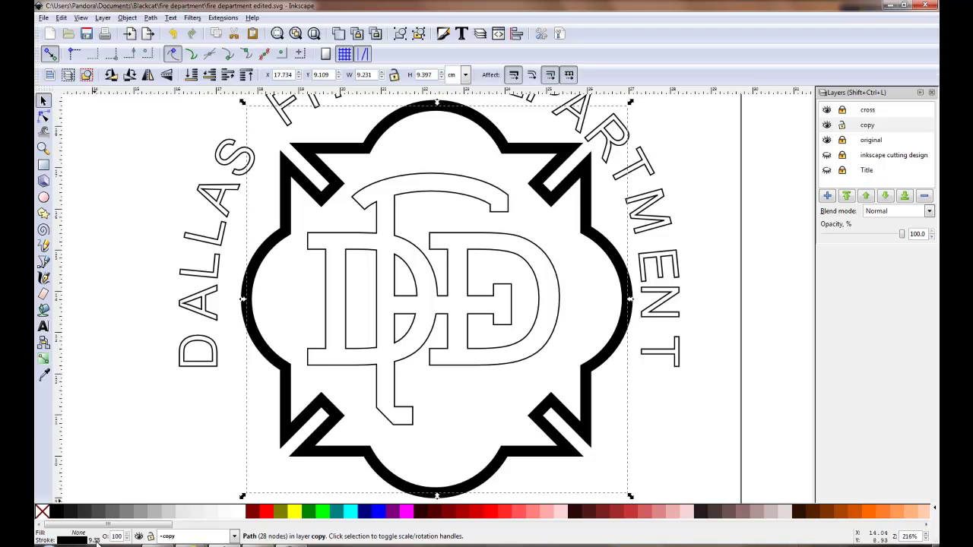
pyautogui.click(84, 17)
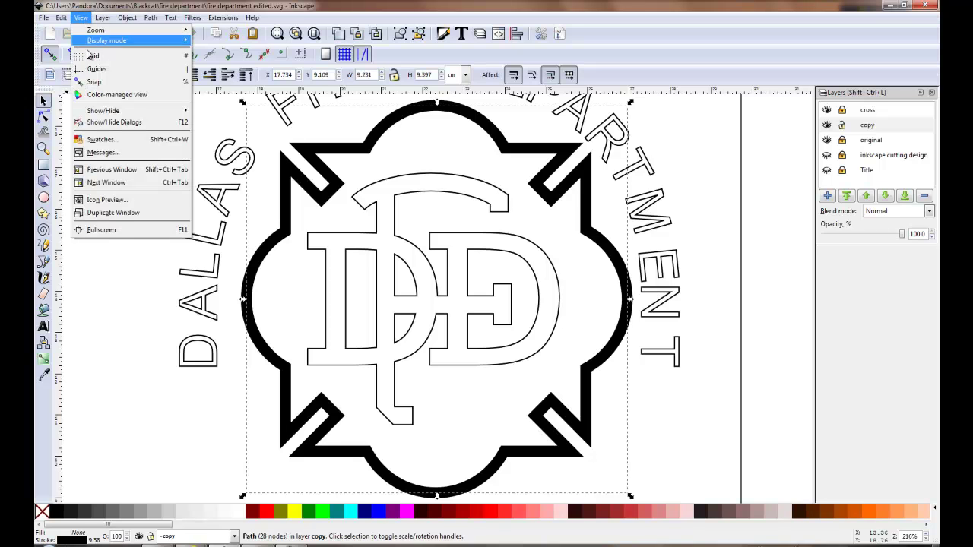
pyautogui.moveTo(114, 40)
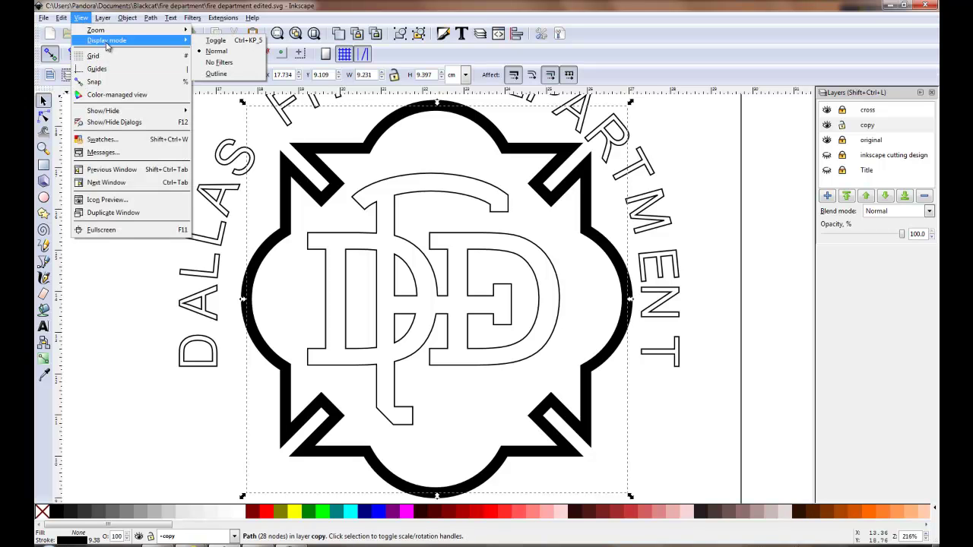
pyautogui.click(220, 74)
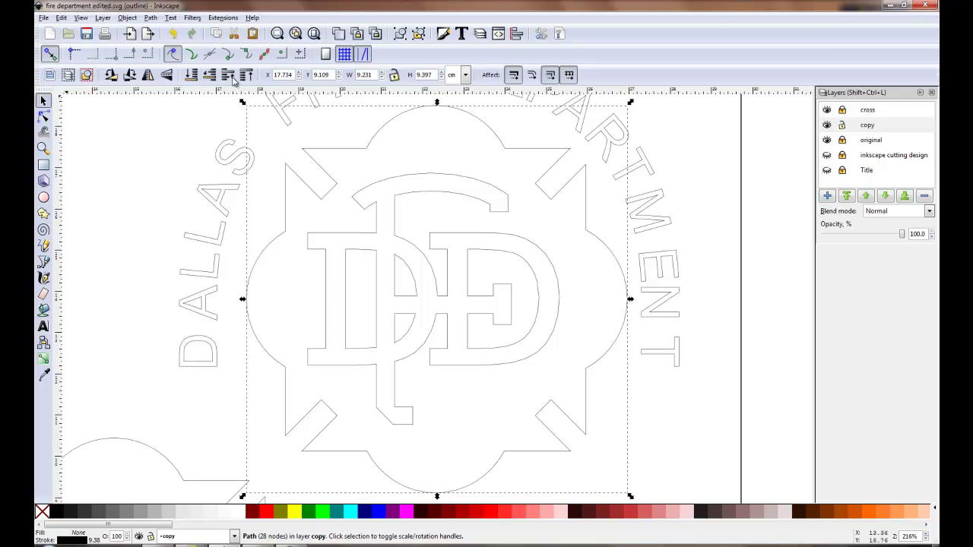
pyautogui.click(82, 18)
pyautogui.moveTo(100, 42)
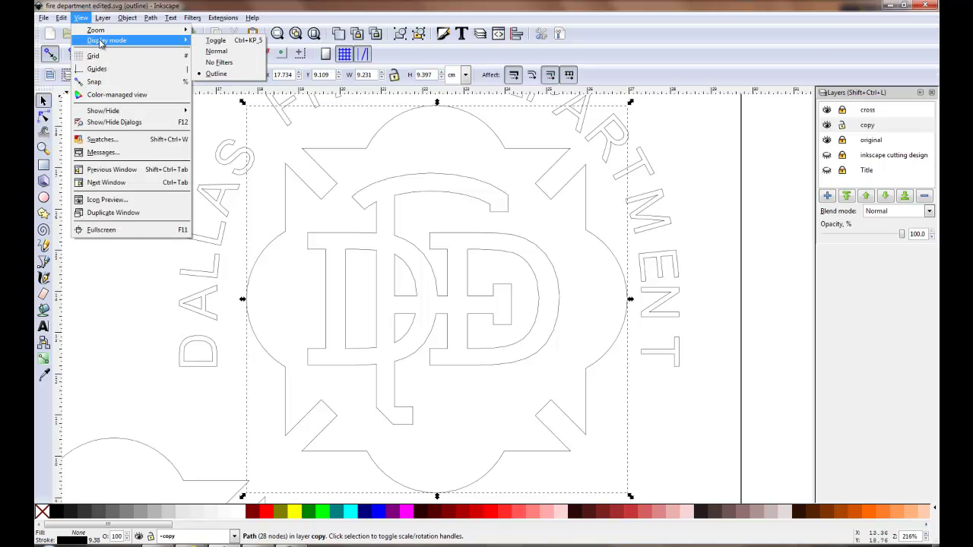
pyautogui.click(217, 51)
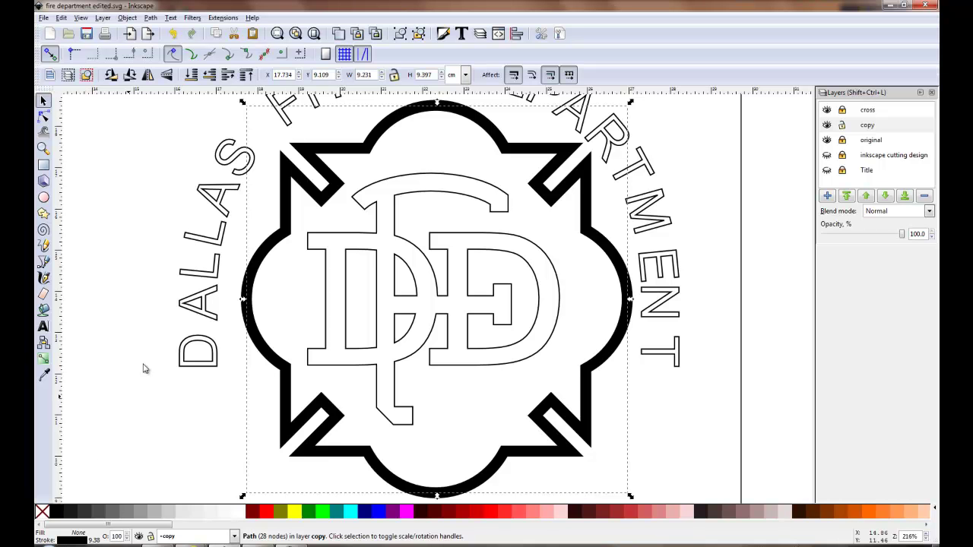
# Convert the cross frame's stroke to a path, and give it no fill and a 1 px black stroke.
pyautogui.click(151, 18)
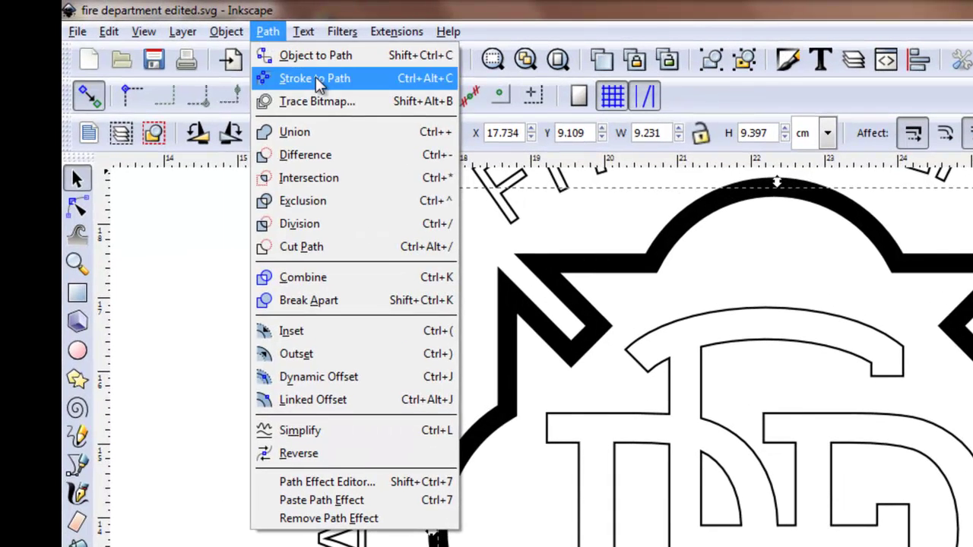
pyautogui.click(265, 66)
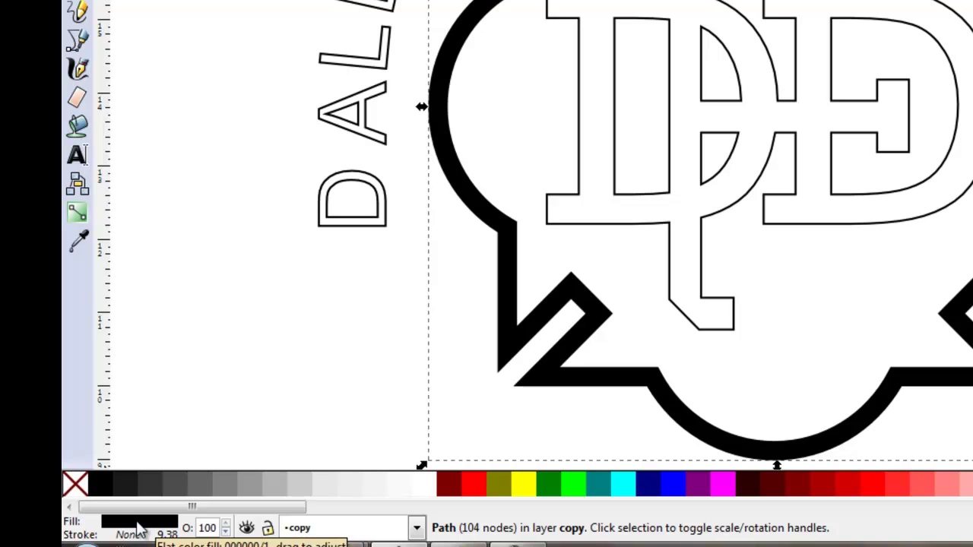
pyautogui.click(76, 484)
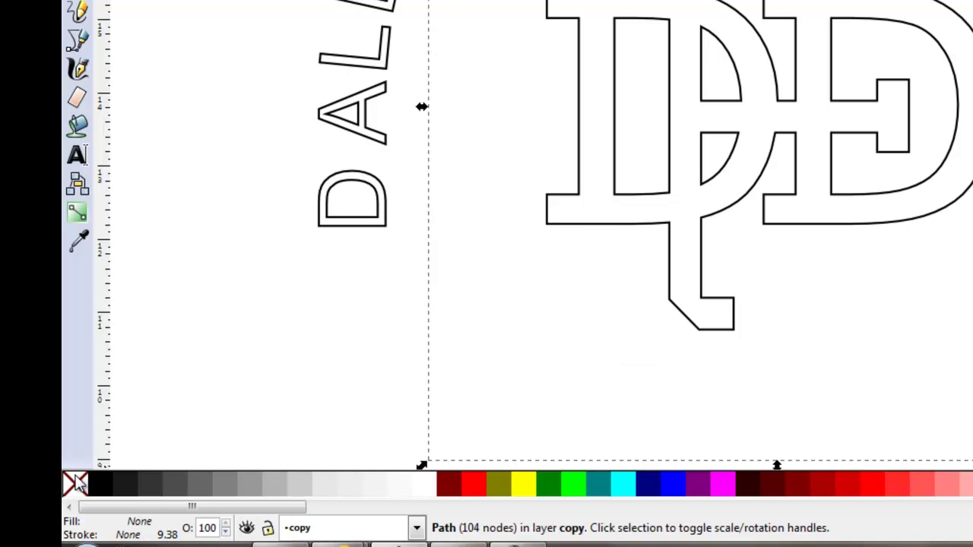
pyautogui.rightClick(94, 483)
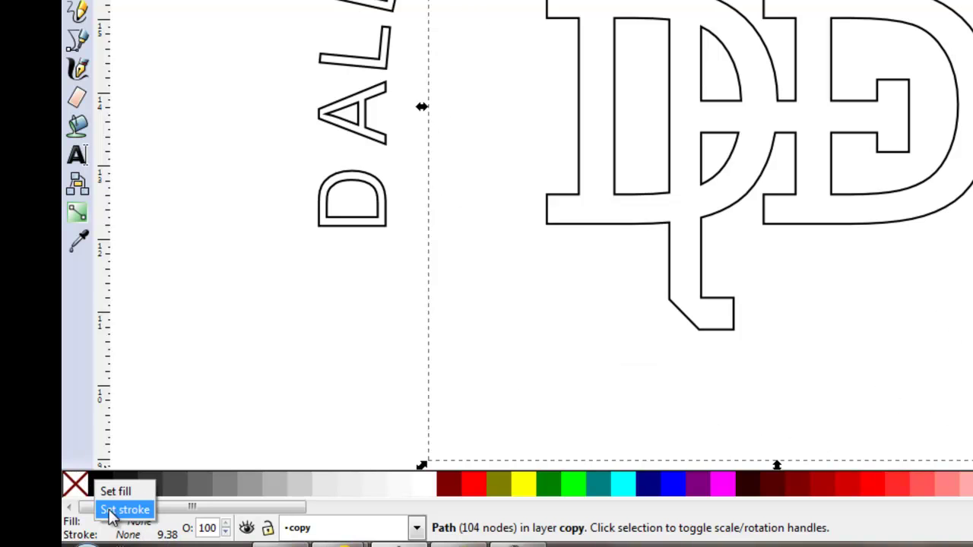
pyautogui.click(112, 512)
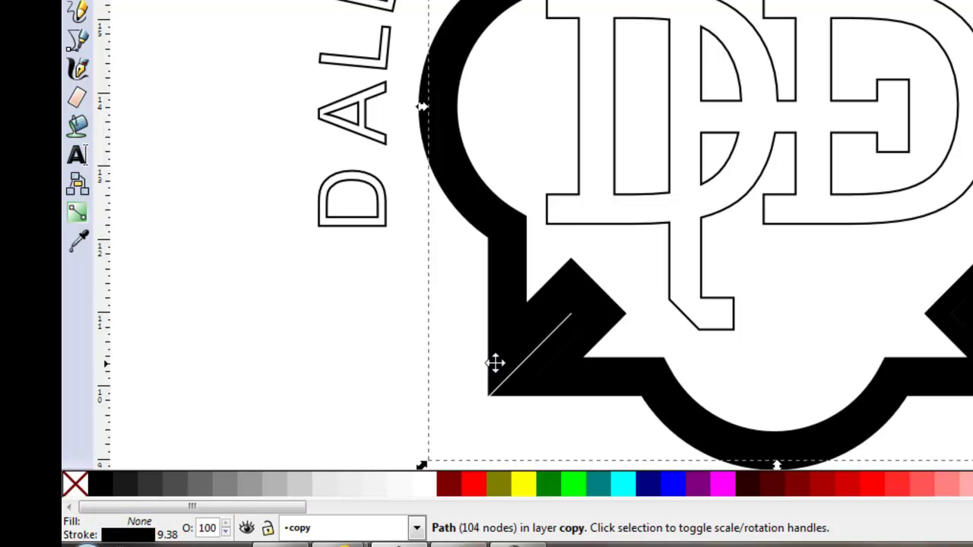
pyautogui.rightClick(172, 535)
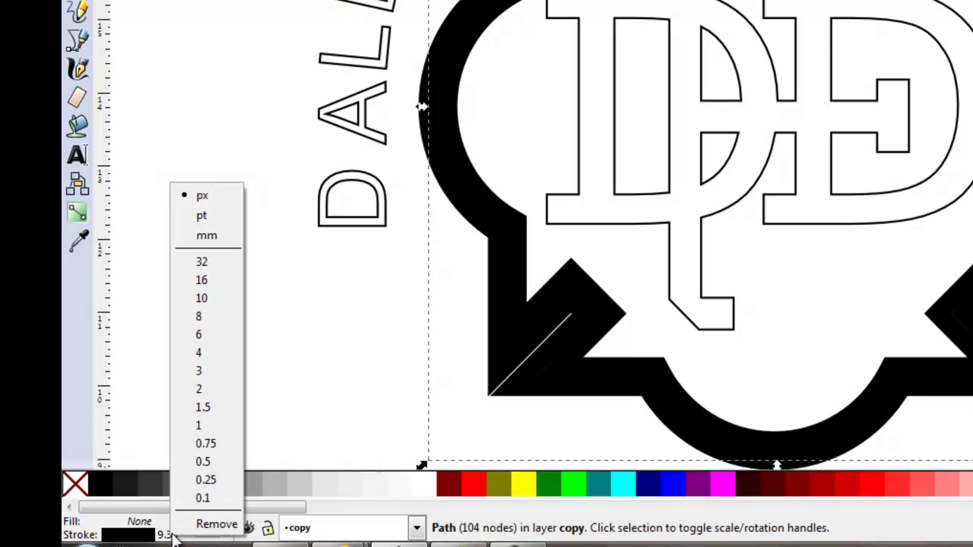
pyautogui.click(222, 431)
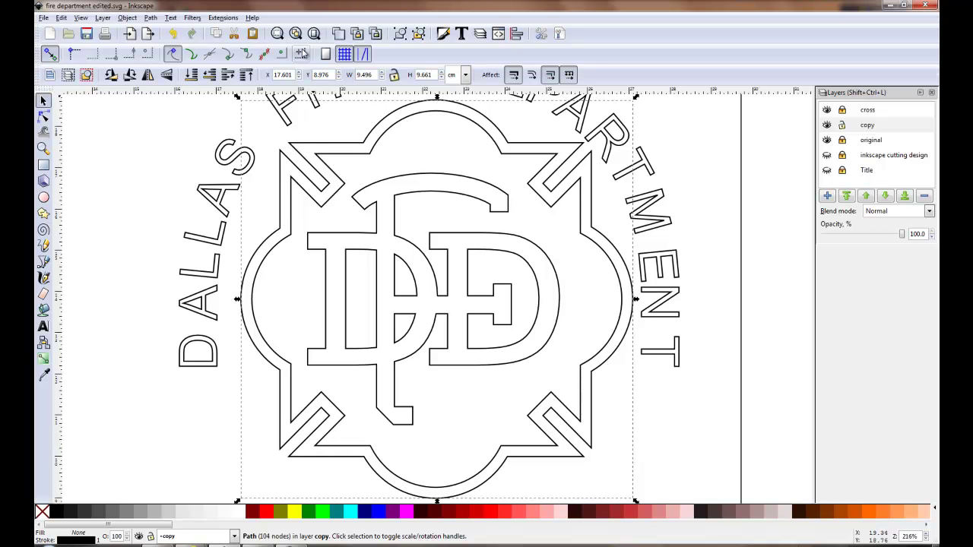
# Combine the outlined monogram, cross frame and lettering group of the logo copy into a single path.
pyautogui.click(296, 33)
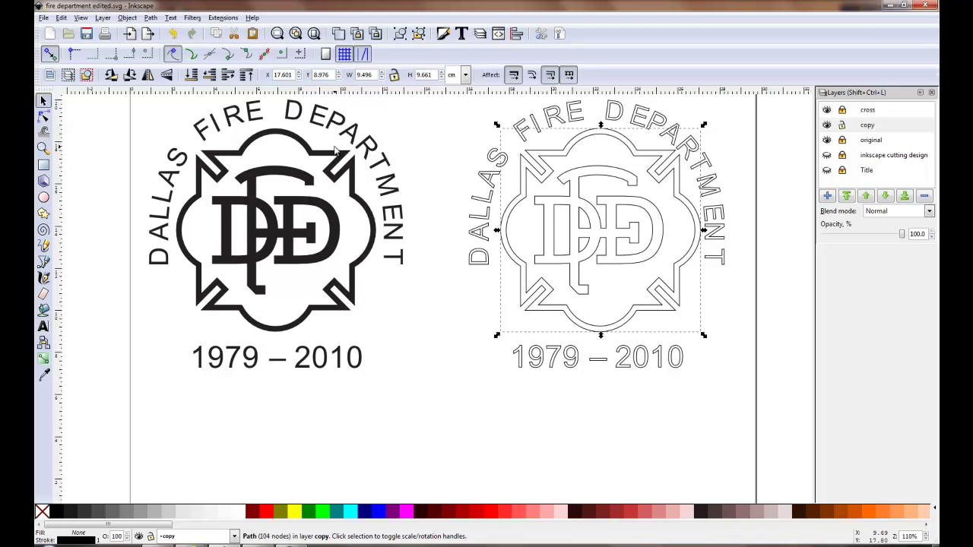
pyautogui.click(748, 180)
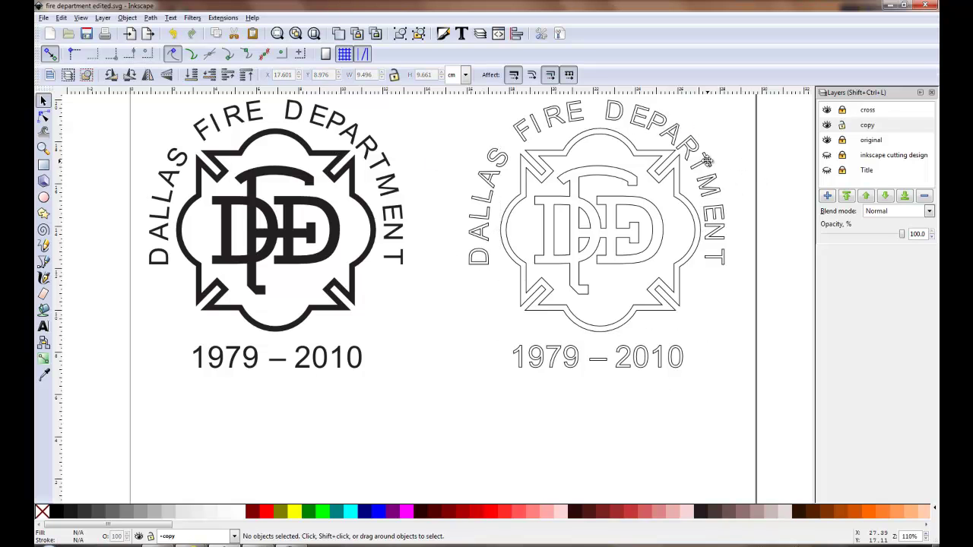
pyautogui.click(620, 112)
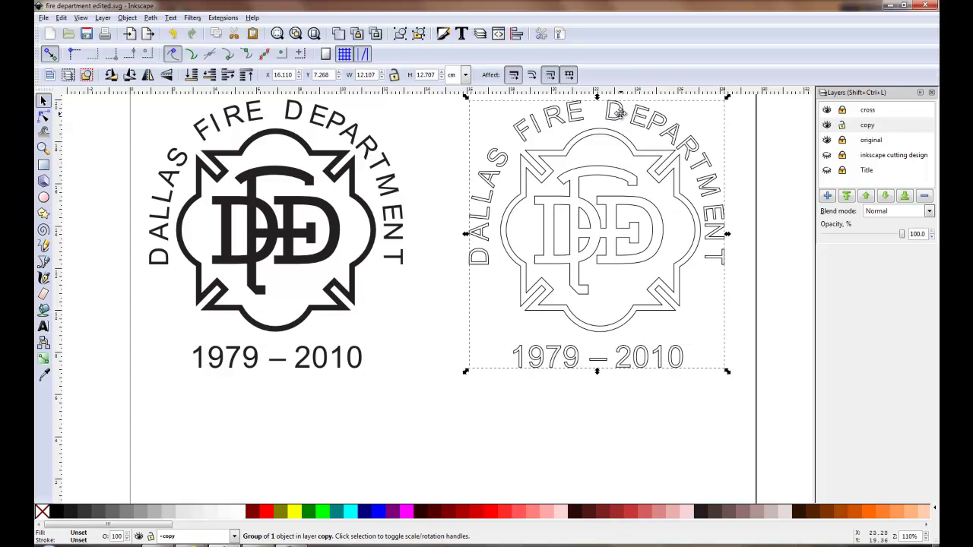
pyautogui.click(746, 152)
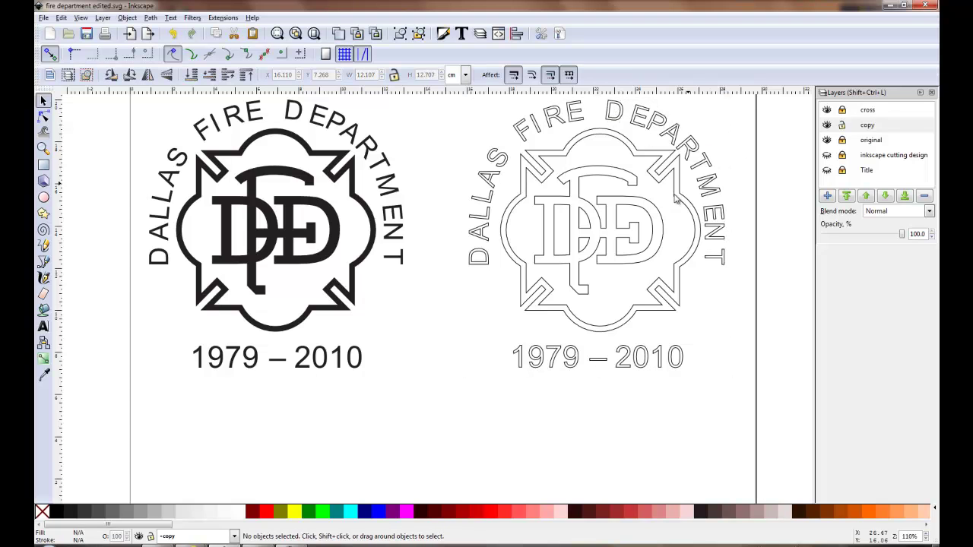
pyautogui.click(613, 224)
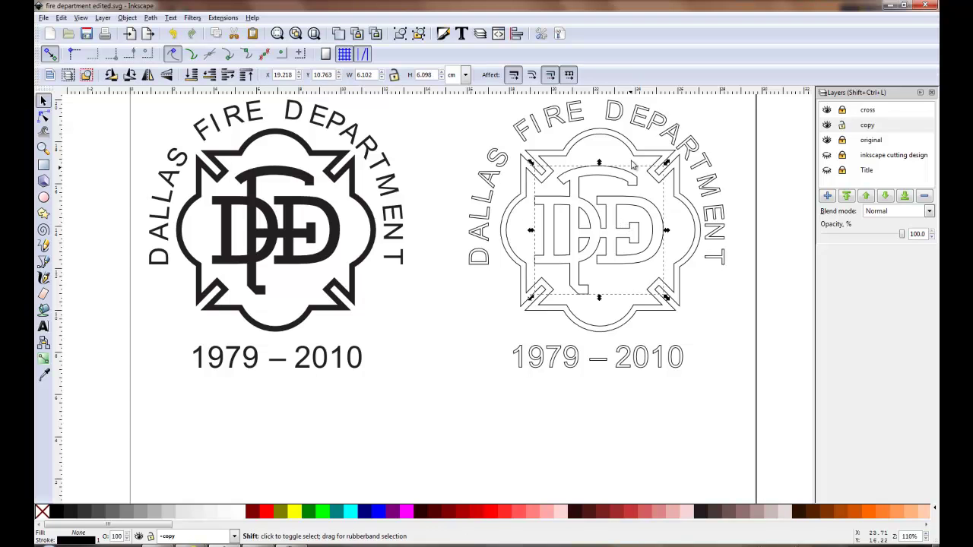
pyautogui.keyDown('shift'); pyautogui.click(623, 135); pyautogui.keyUp('shift')
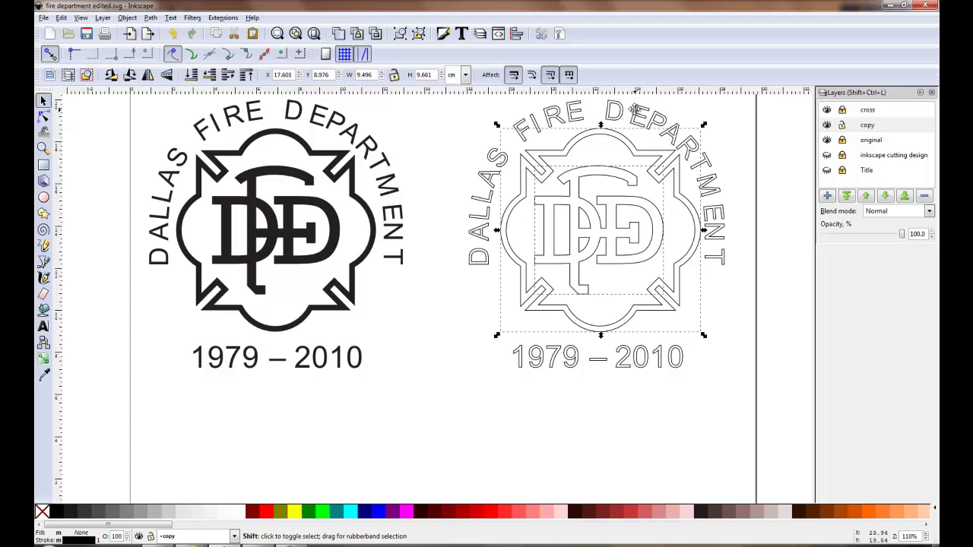
pyautogui.keyDown('shift'); pyautogui.click(634, 108); pyautogui.keyUp('shift')
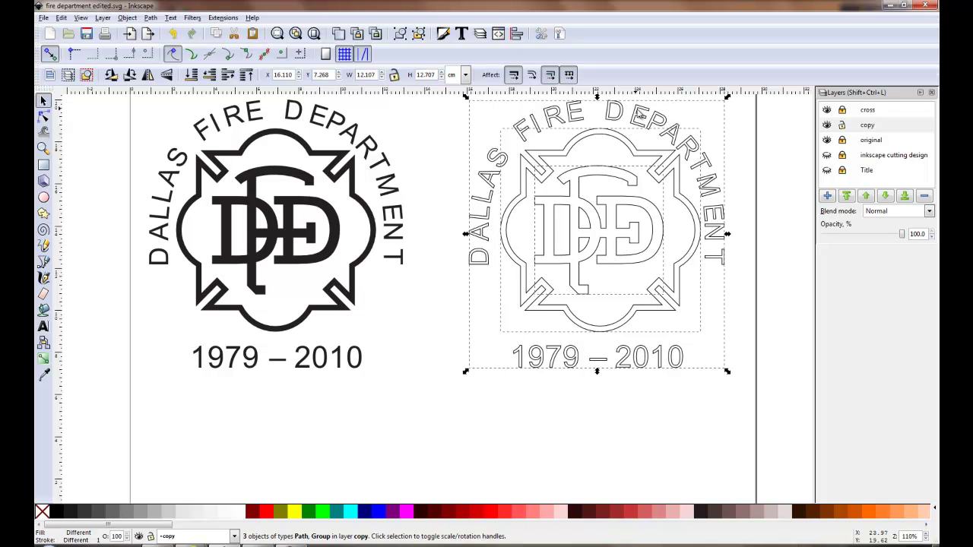
pyautogui.click(150, 18)
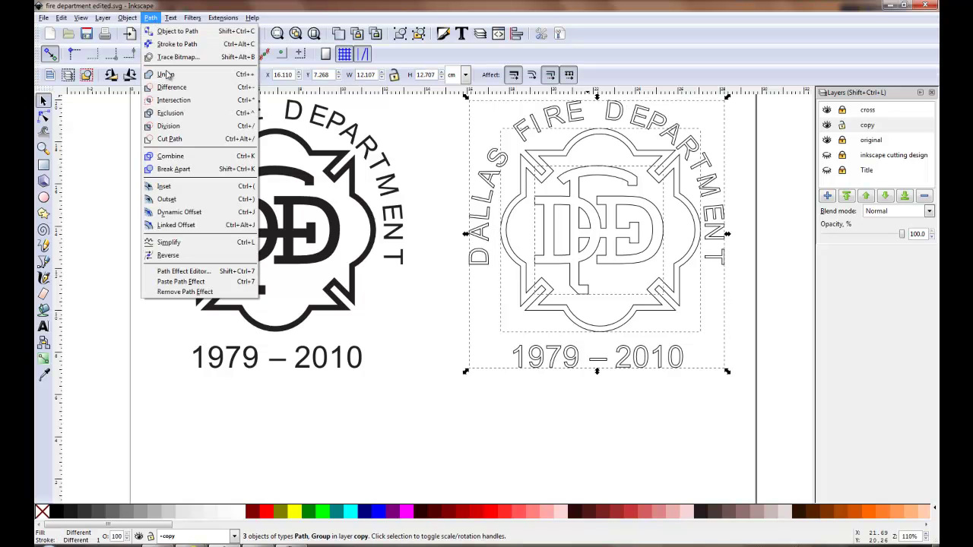
pyautogui.click(180, 156)
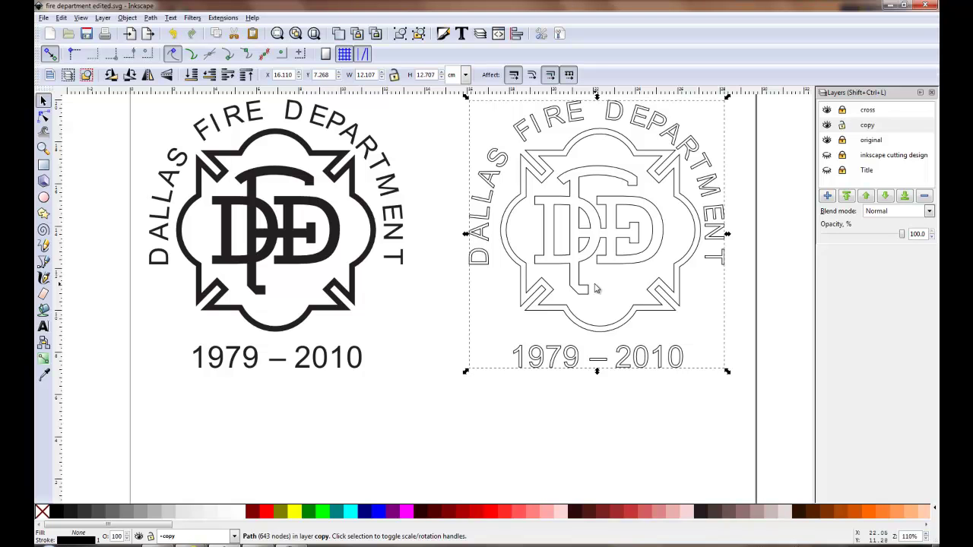
# Hide the cross, copy and original layers, deselect everything, and show the Title and inkscape cutting design layers.
pyautogui.click(827, 124)
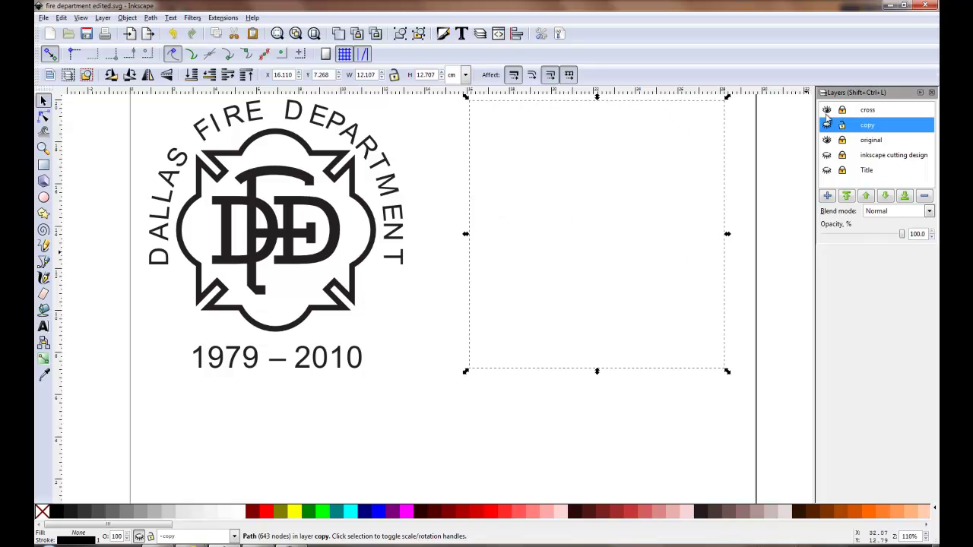
pyautogui.click(827, 139)
pyautogui.click(827, 171)
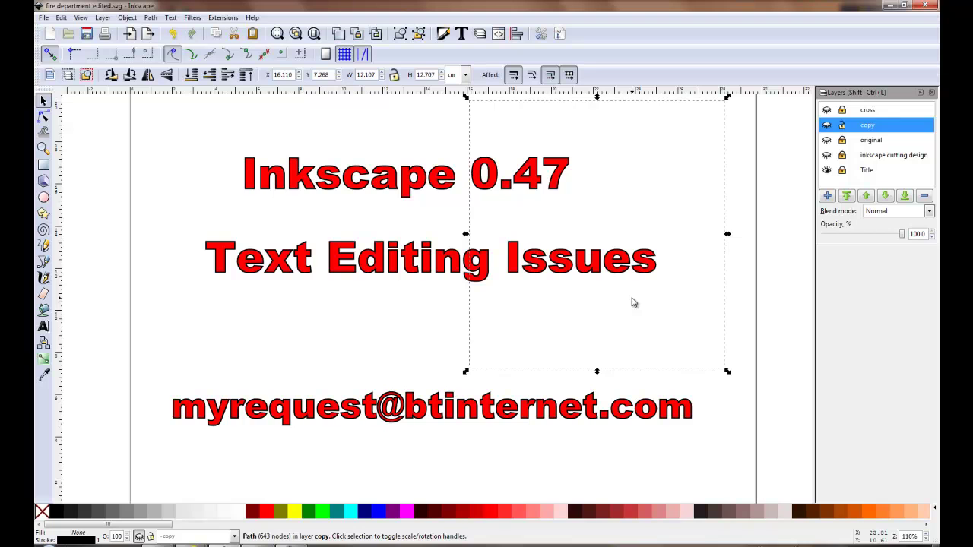
pyautogui.click(736, 305)
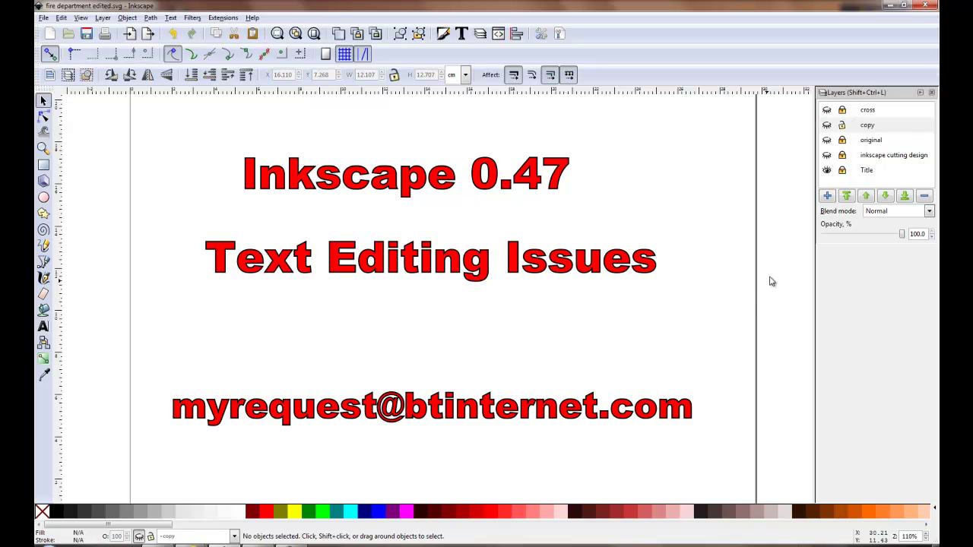
pyautogui.click(827, 155)
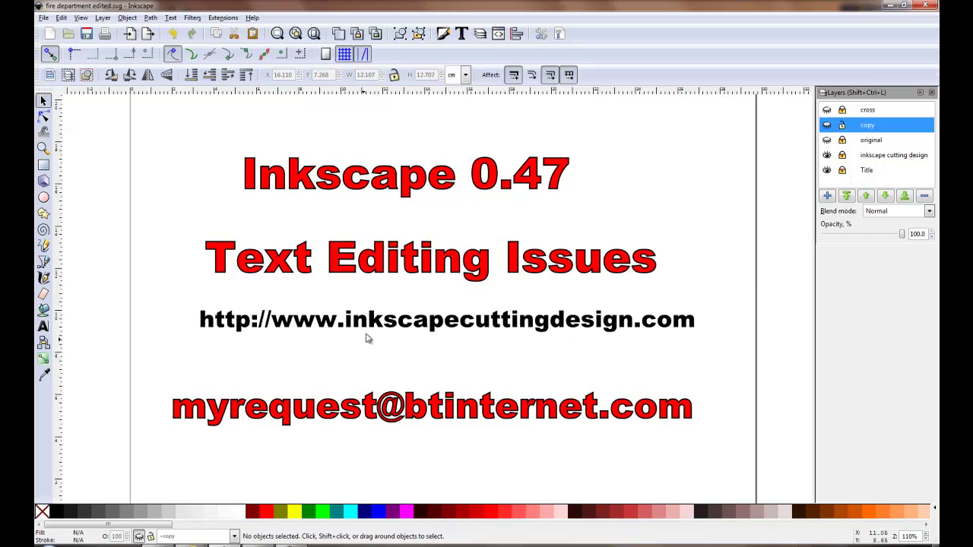